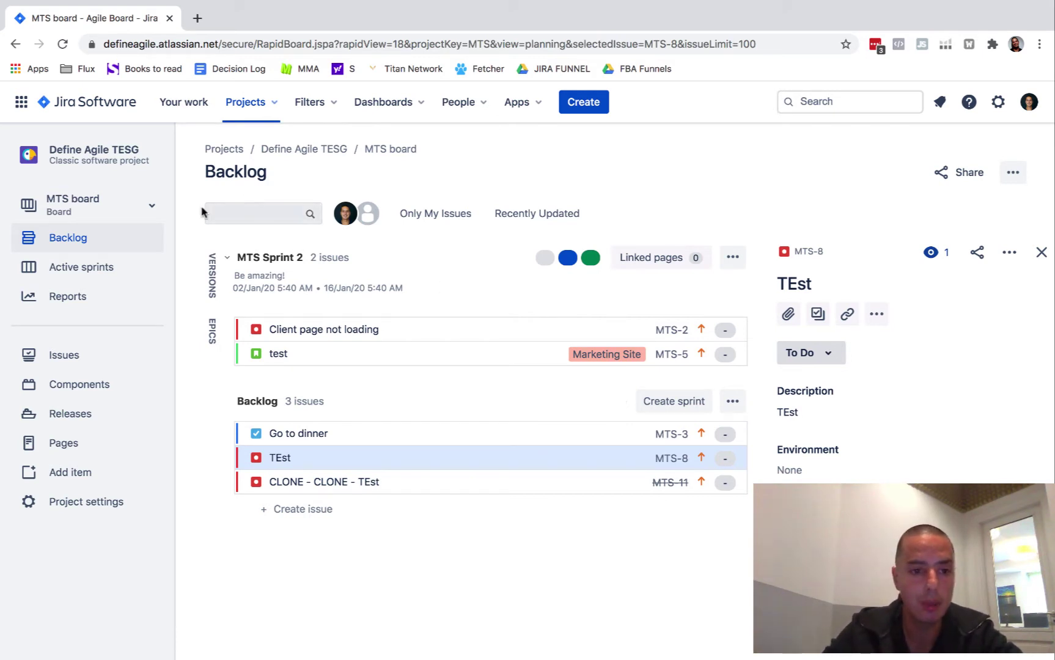
- Start a new Kanban board based on the existing Define Agile TESG (MTS) project
{"action": "left_click", "coordinate": [148, 205]}
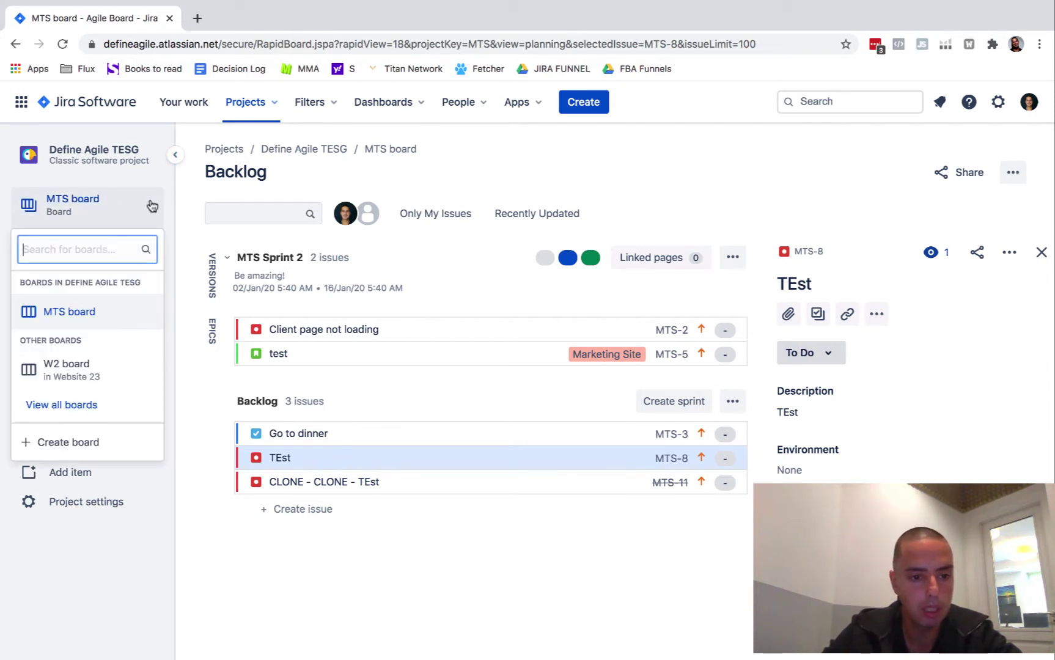
{"action": "left_click", "coordinate": [78, 443]}
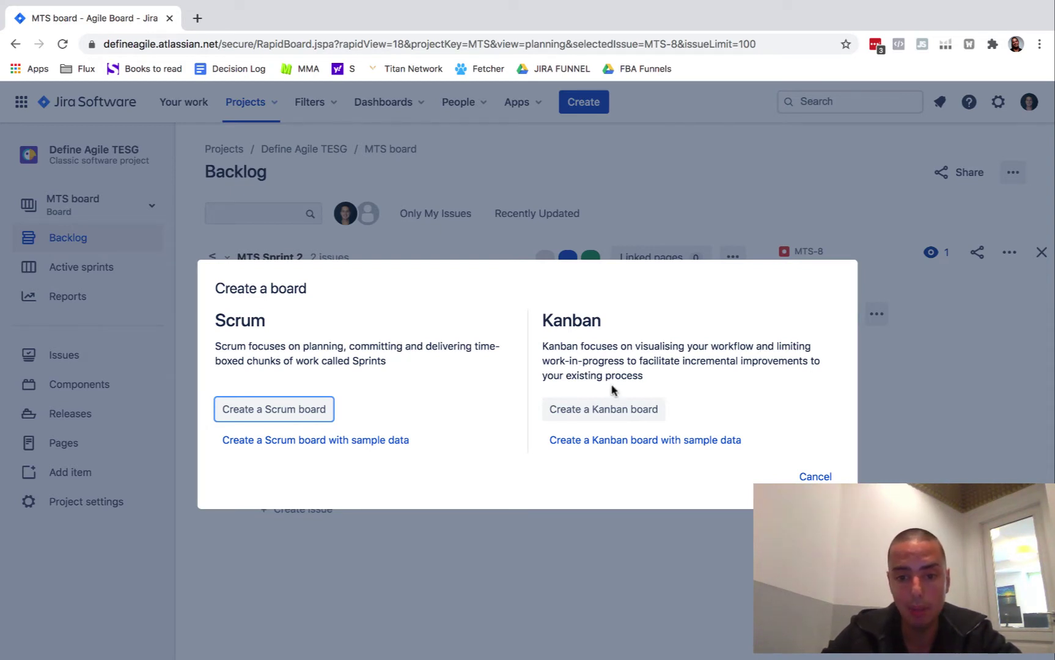
{"action": "left_click", "coordinate": [597, 409]}
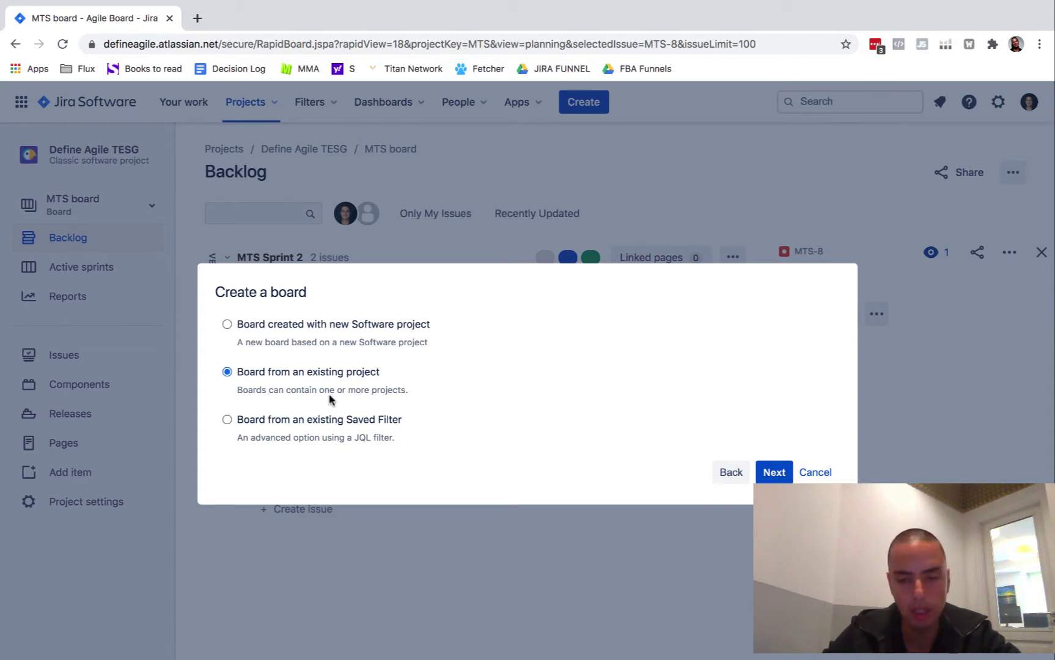
{"action": "left_click", "coordinate": [775, 472]}
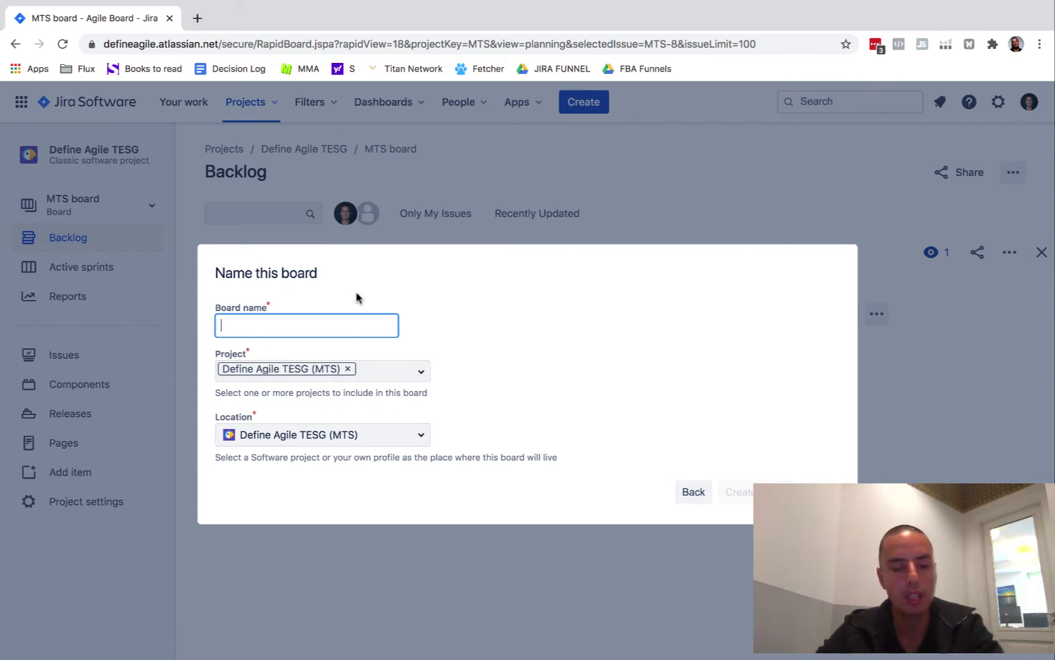
- Name the new Kanban board 'Designer Board' and create it
{"action": "type", "text": "Designer Board"}
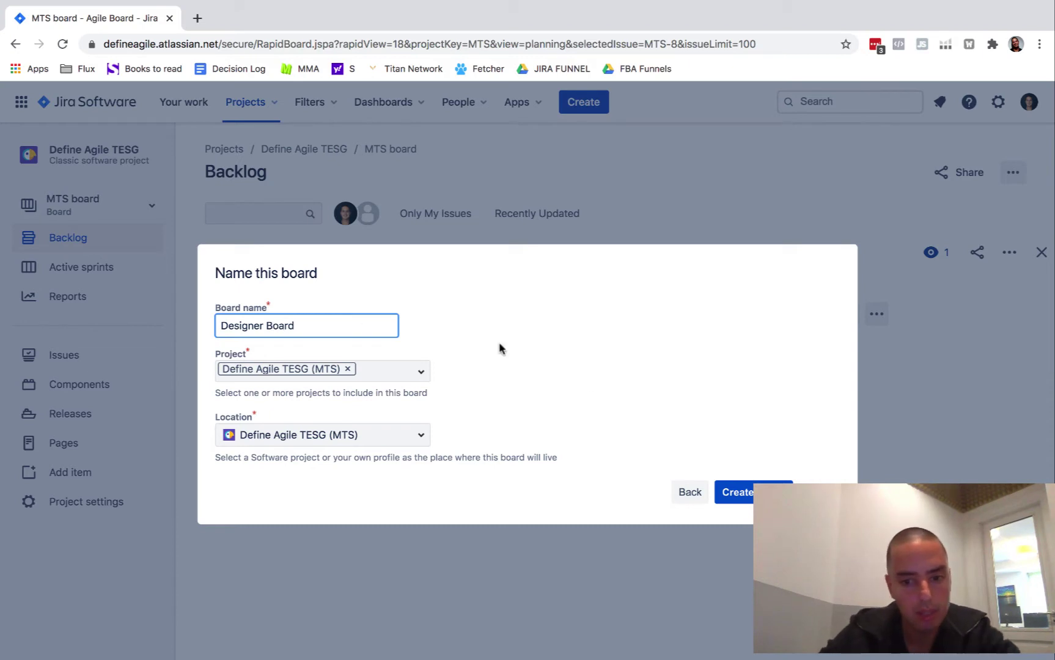
{"action": "left_click", "coordinate": [737, 493]}
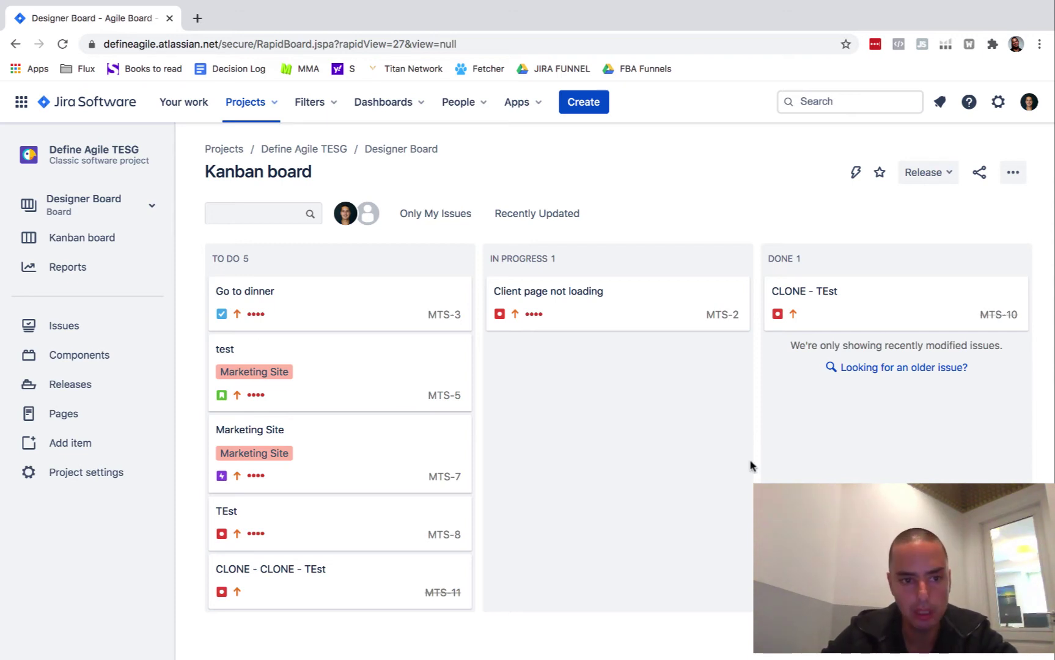
- In the Designer Board's column settings, delete the To Do and In Progress columns
{"action": "left_click", "coordinate": [1013, 172]}
{"action": "left_click", "coordinate": [943, 203]}
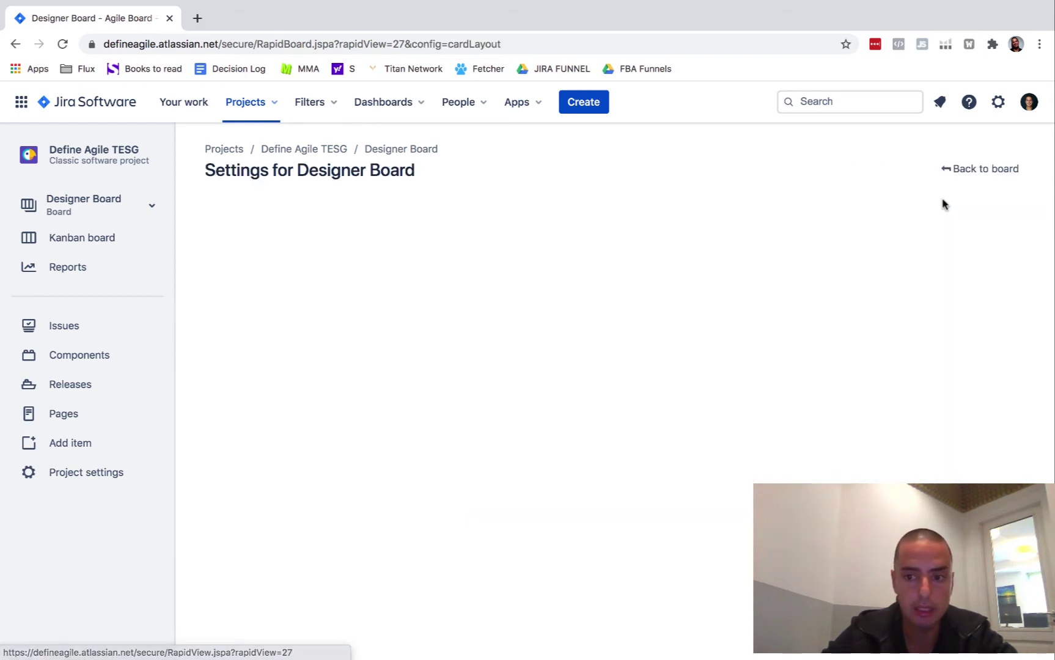
{"action": "left_click", "coordinate": [234, 269]}
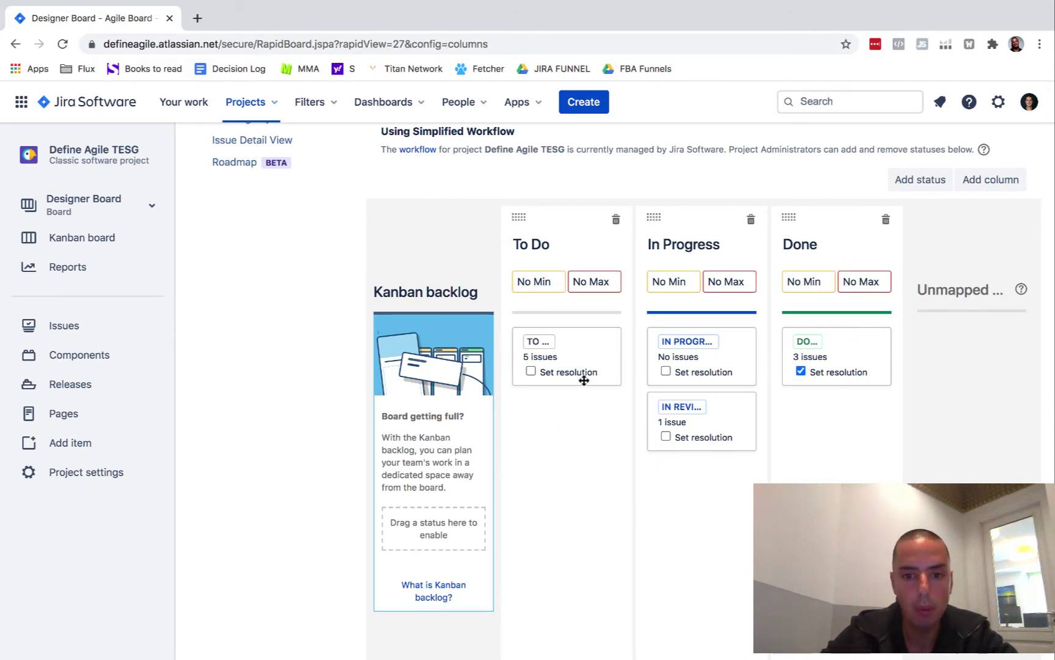
{"action": "left_click", "coordinate": [616, 221]}
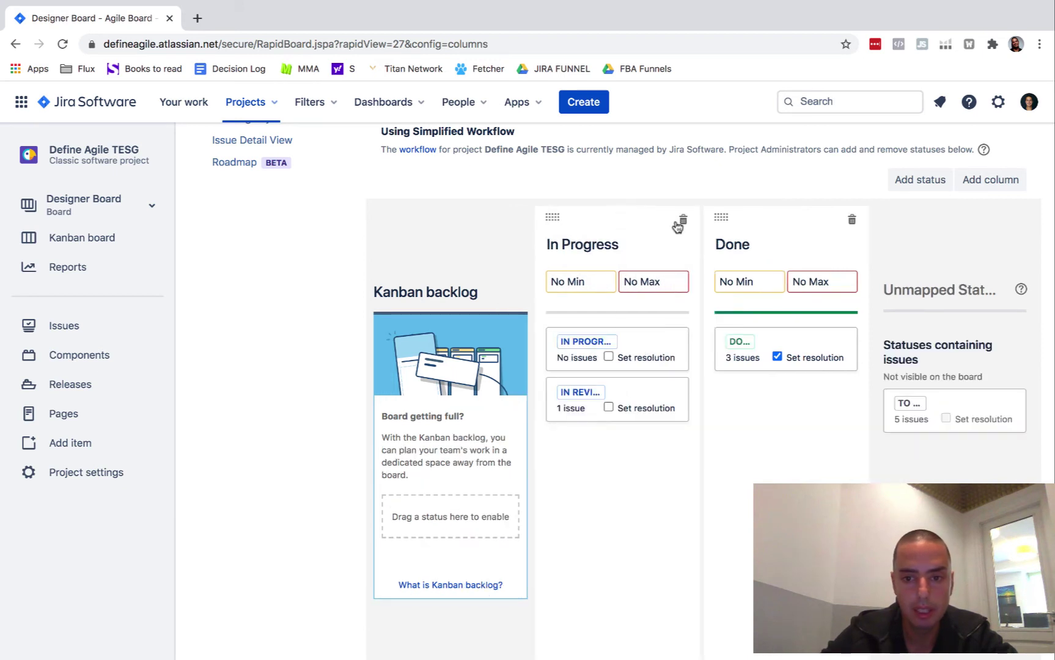
{"action": "left_click", "coordinate": [682, 219]}
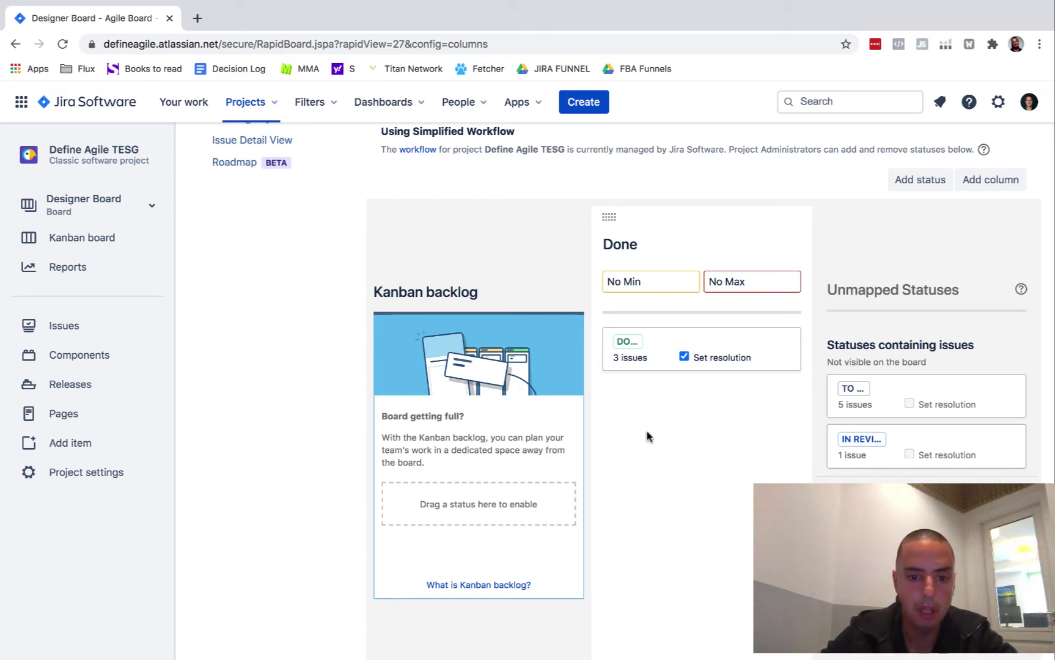
- Add an 'In Design' column and delete the Done column
{"action": "left_click", "coordinate": [989, 181]}
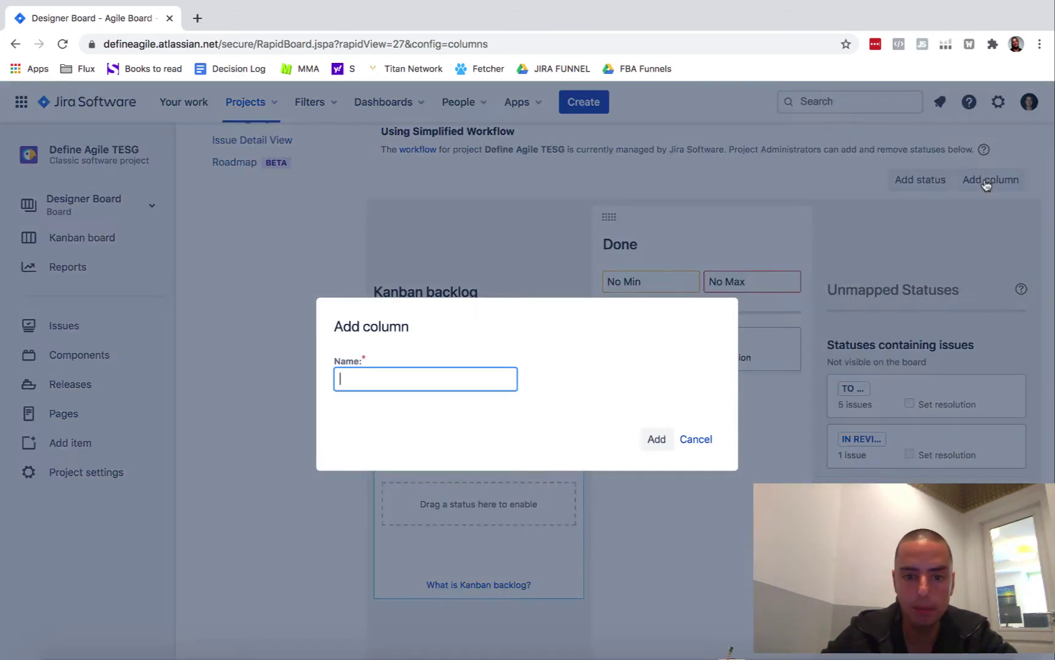
{"action": "type", "text": "In Design"}
{"action": "left_click", "coordinate": [655, 460]}
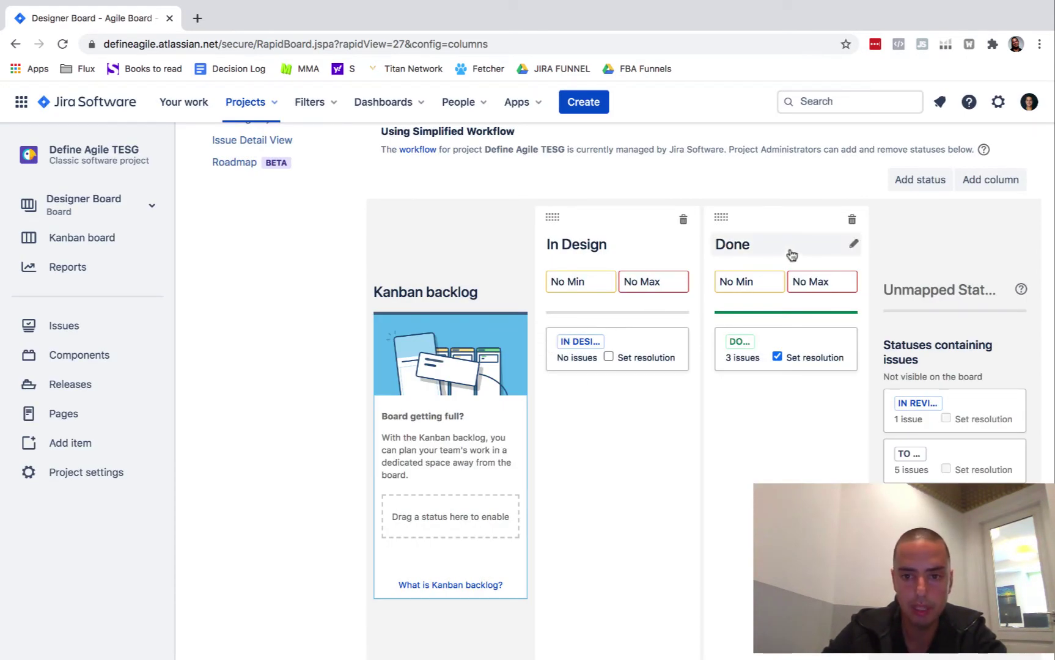
{"action": "left_click", "coordinate": [851, 221]}
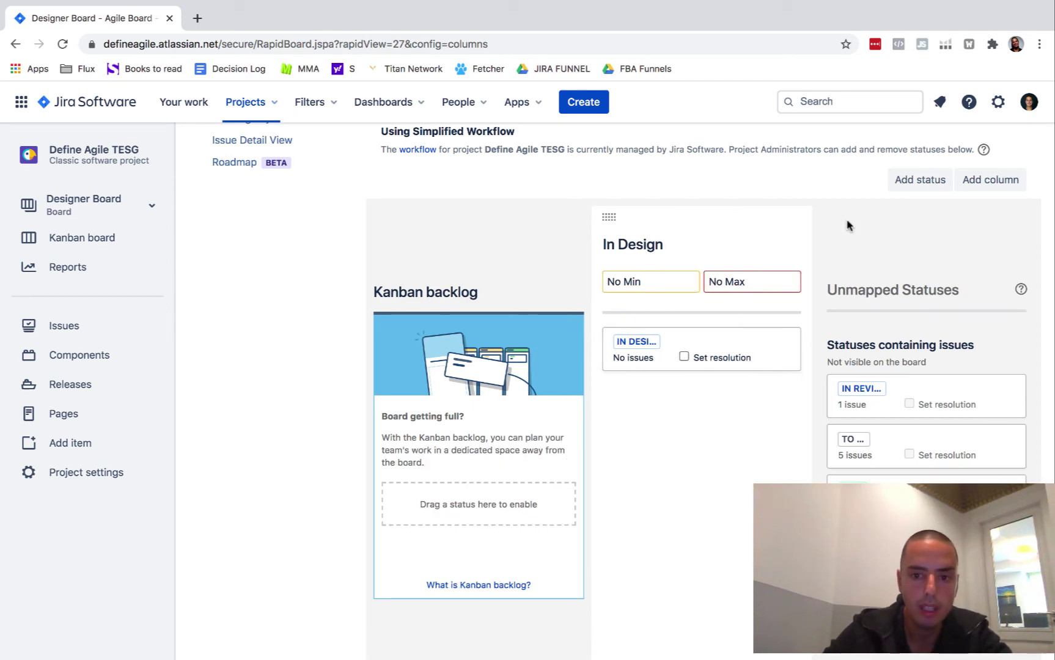
- Add 'In Review' and 'Ready For Developers' columns, ordered after In Design
{"action": "left_click", "coordinate": [989, 180]}
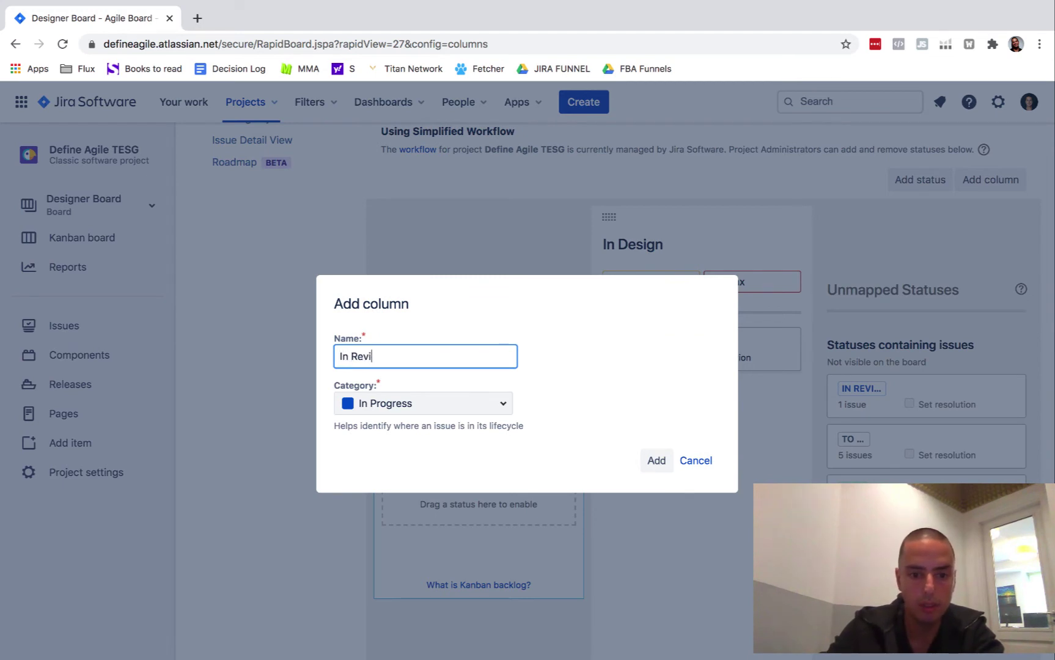
{"action": "type", "text": "In Review"}
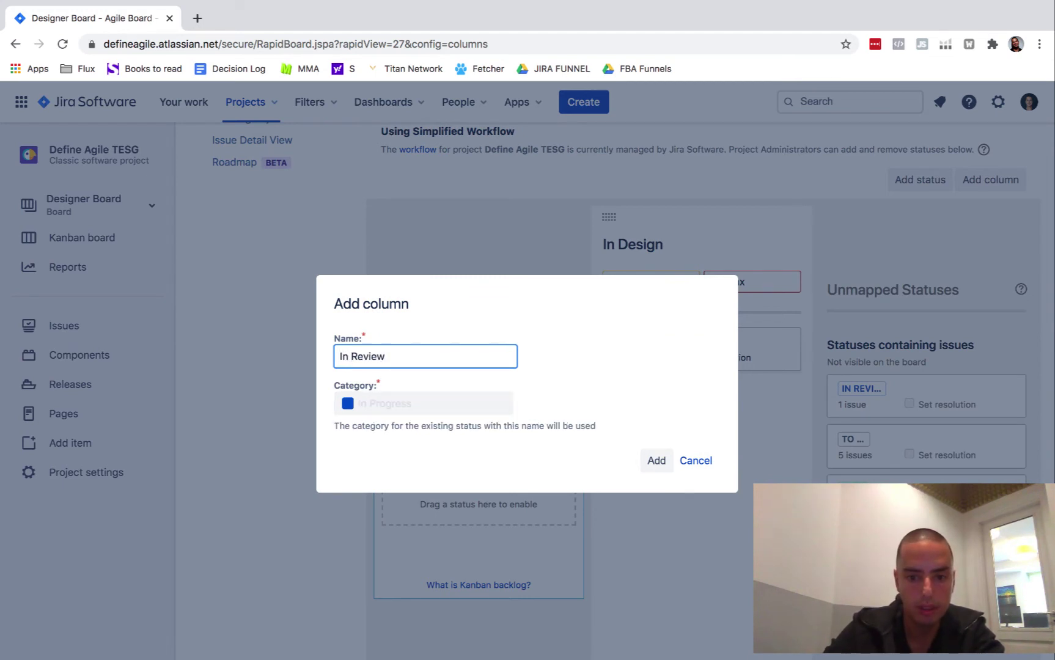
{"action": "left_click", "coordinate": [656, 460]}
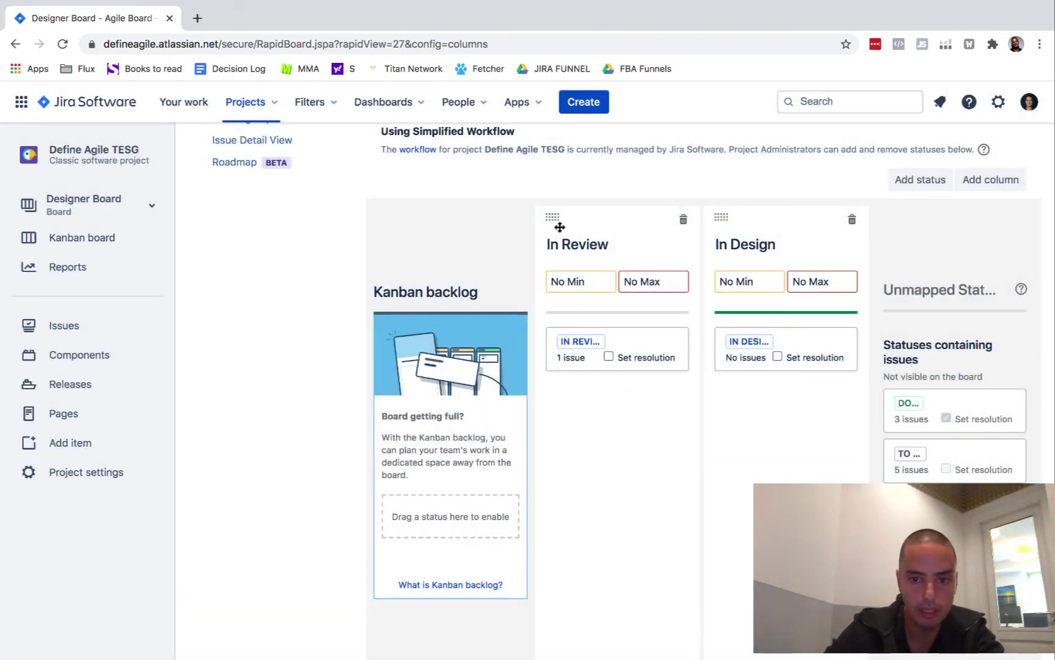
{"action": "left_click_drag", "start_coordinate": [551, 219], "coordinate": [746, 217]}
{"action": "left_click", "coordinate": [990, 186]}
{"action": "type", "text": "Re"}
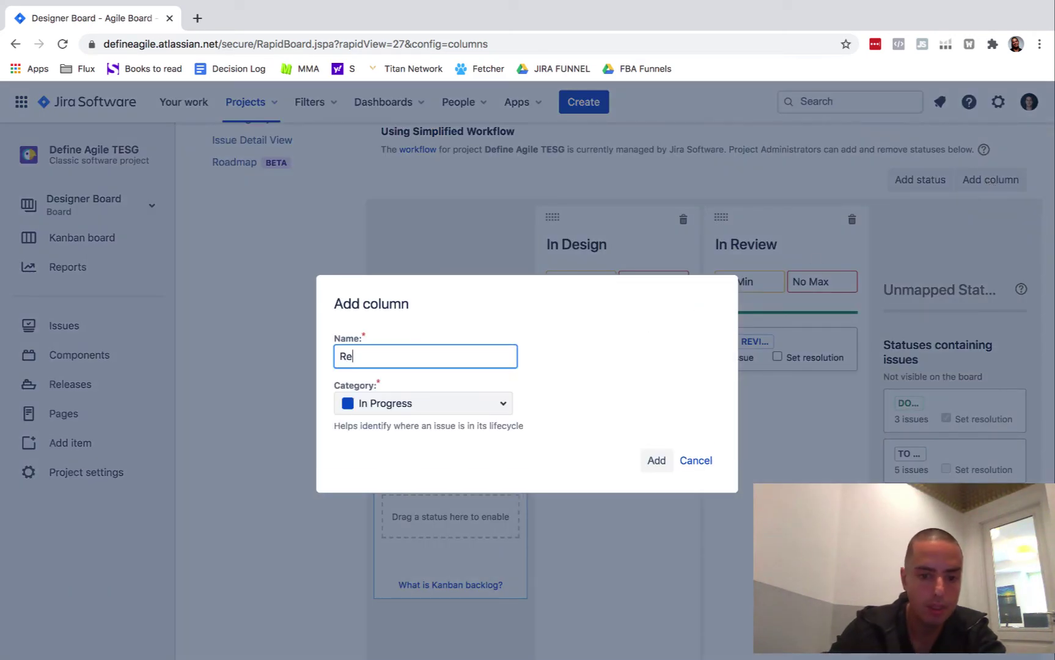
{"action": "type", "text": "ady For Developers"}
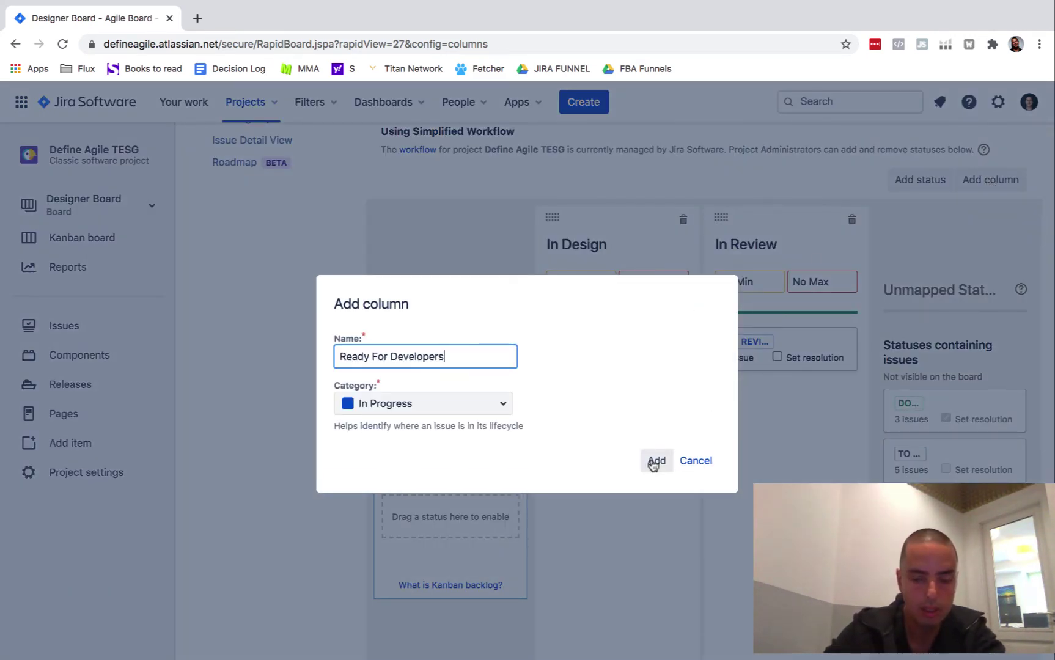
{"action": "left_click", "coordinate": [654, 462]}
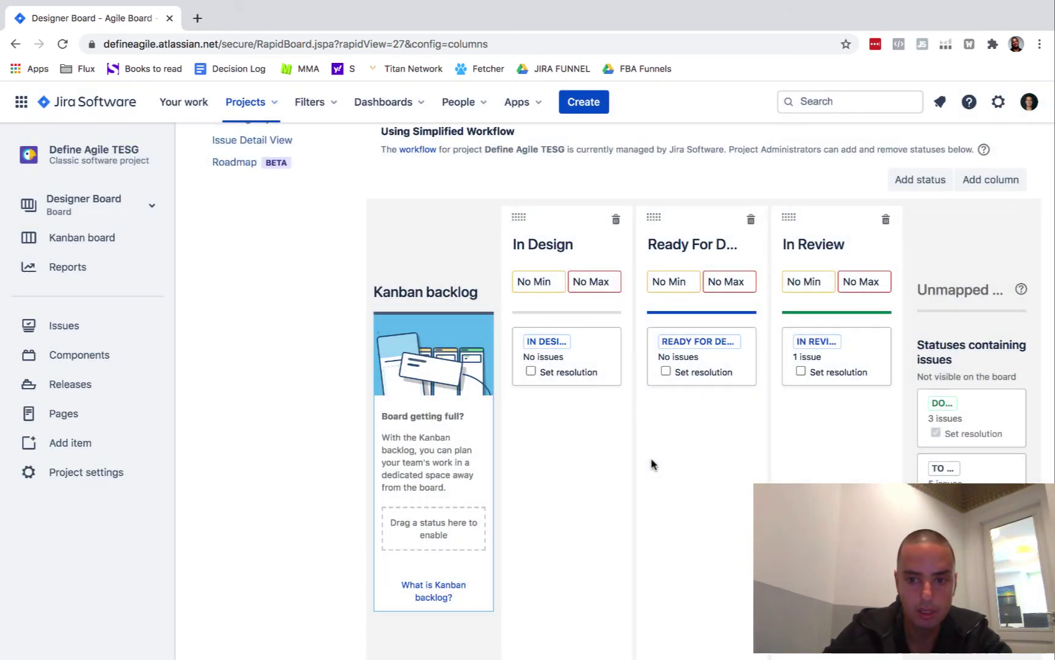
{"action": "left_click_drag", "start_coordinate": [657, 223], "coordinate": [799, 221]}
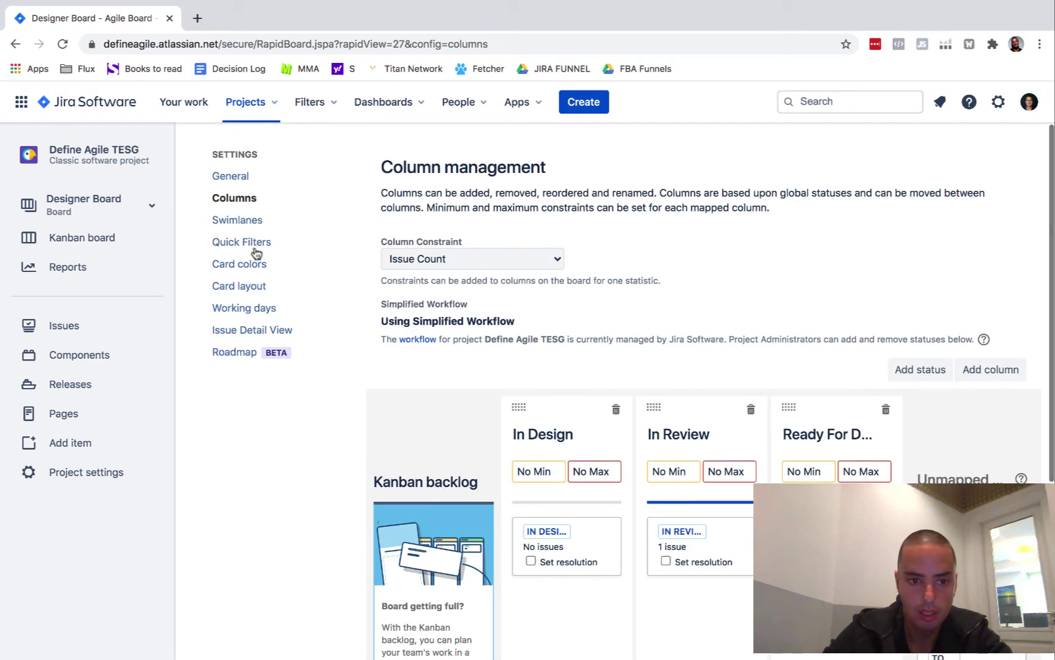
- View the Designer Board, then check issue MTS-2 'Client page not loading' on the MTS board
{"action": "left_click", "coordinate": [240, 178]}
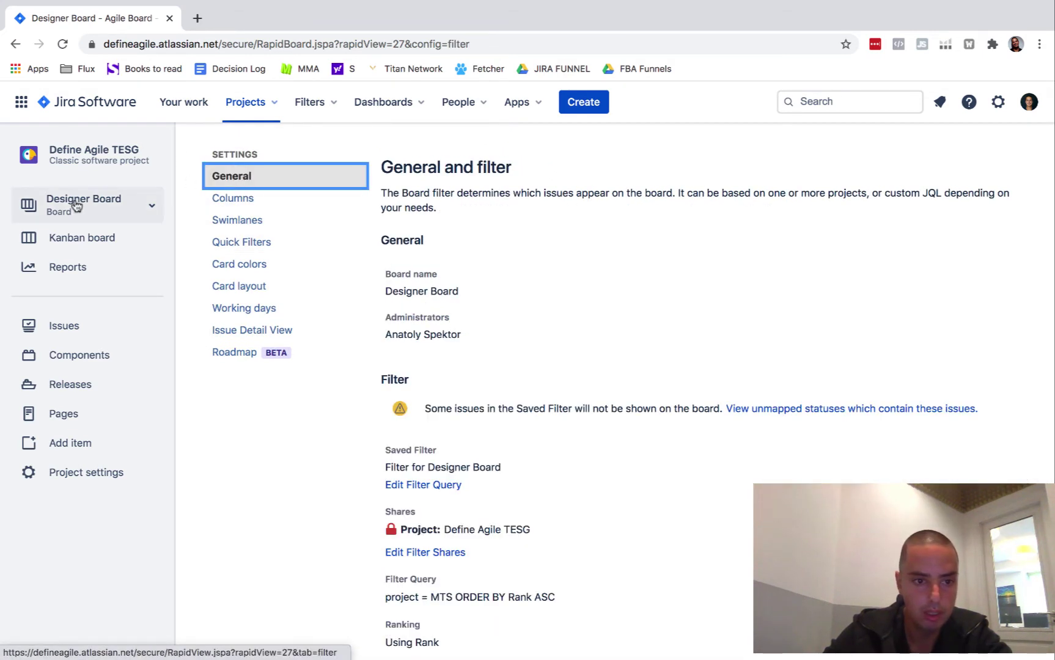
{"action": "left_click", "coordinate": [77, 237]}
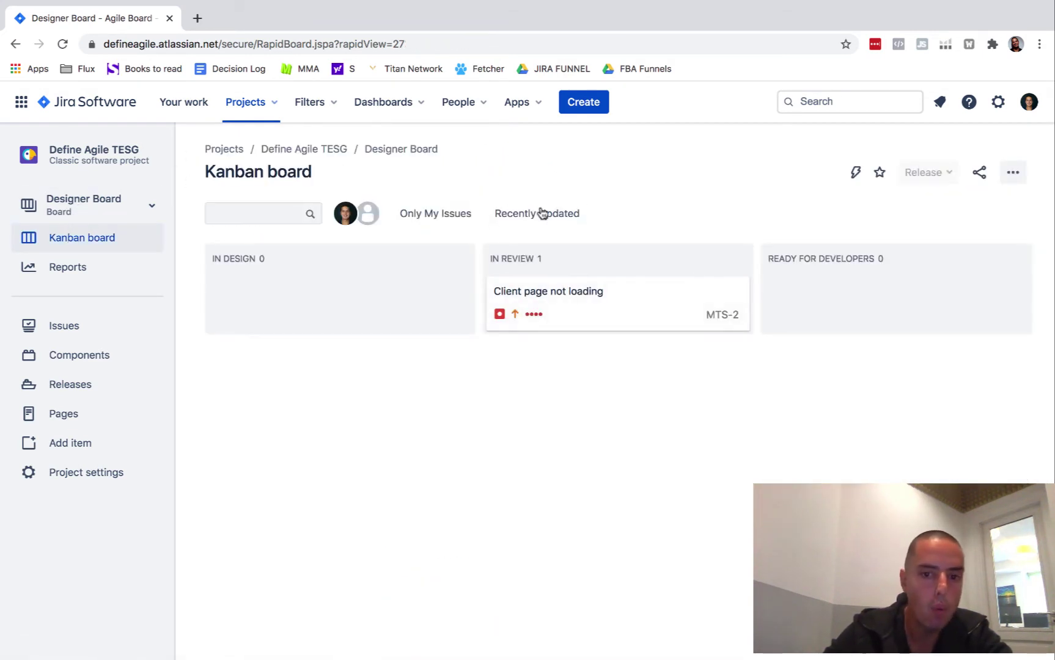
{"action": "left_click", "coordinate": [106, 217]}
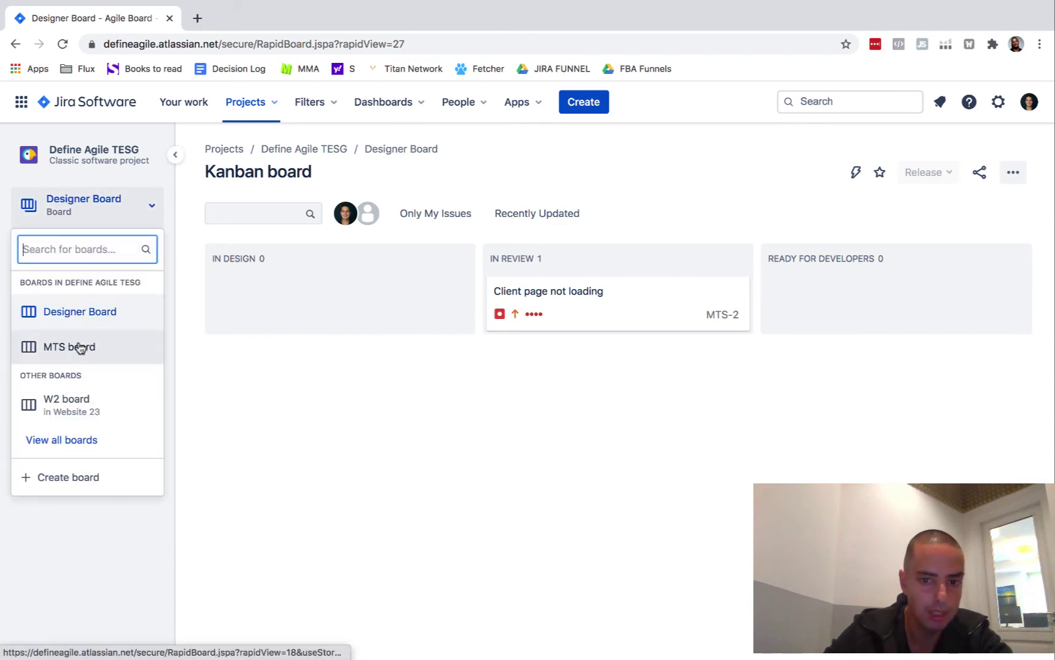
{"action": "left_click", "coordinate": [78, 347]}
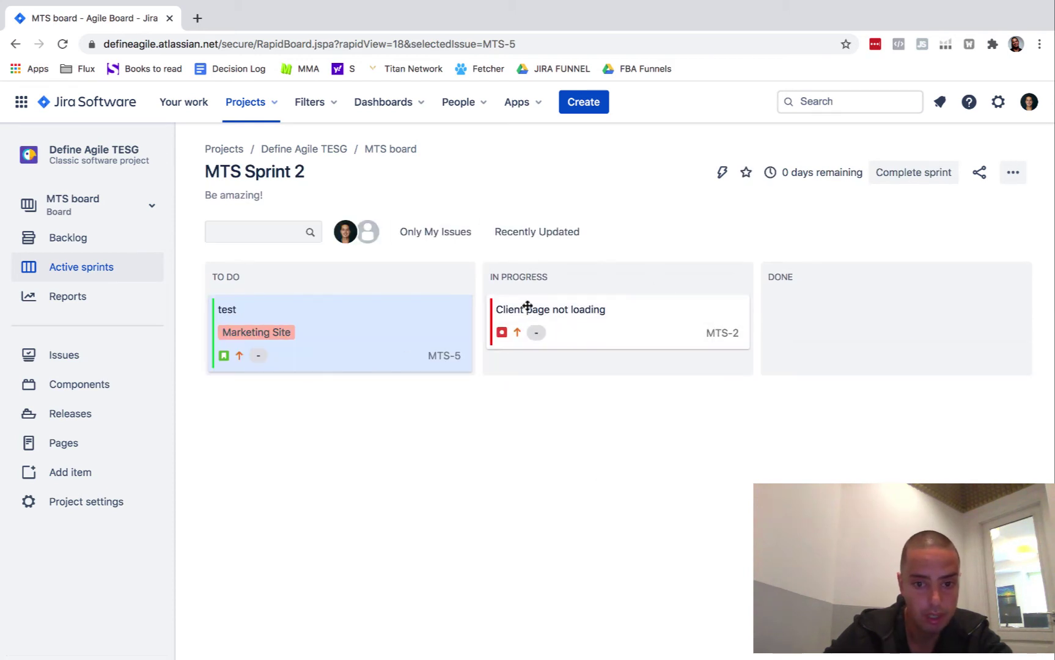
{"action": "left_click", "coordinate": [577, 319]}
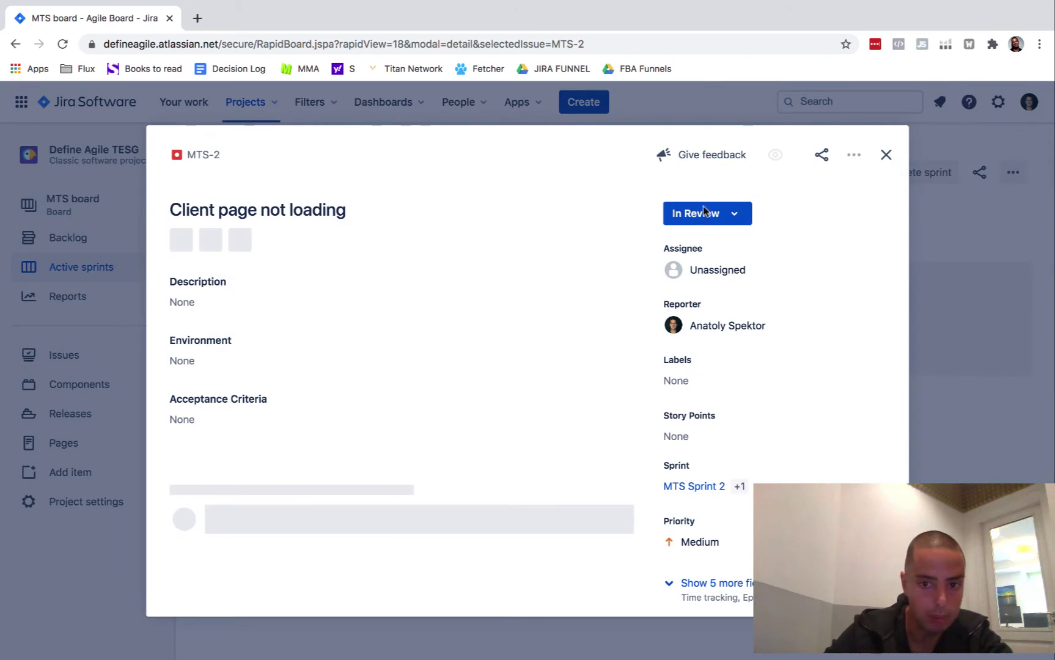
{"action": "left_click", "coordinate": [885, 156]}
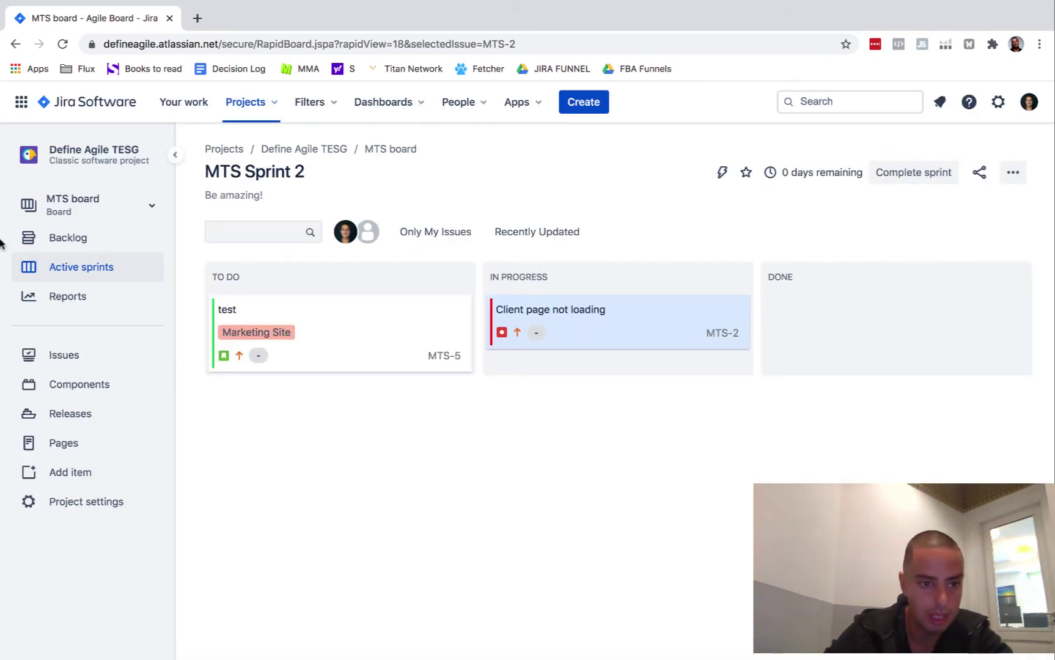
- Switch back to the Designer Board and open its board settings
{"action": "left_click", "coordinate": [101, 206]}
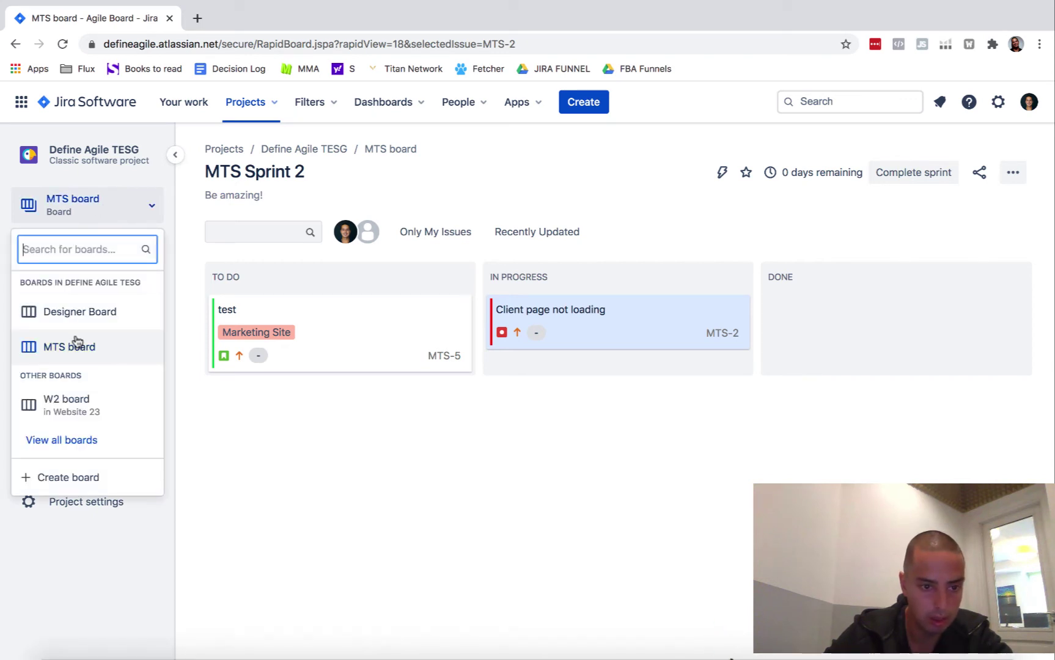
{"action": "left_click", "coordinate": [85, 318]}
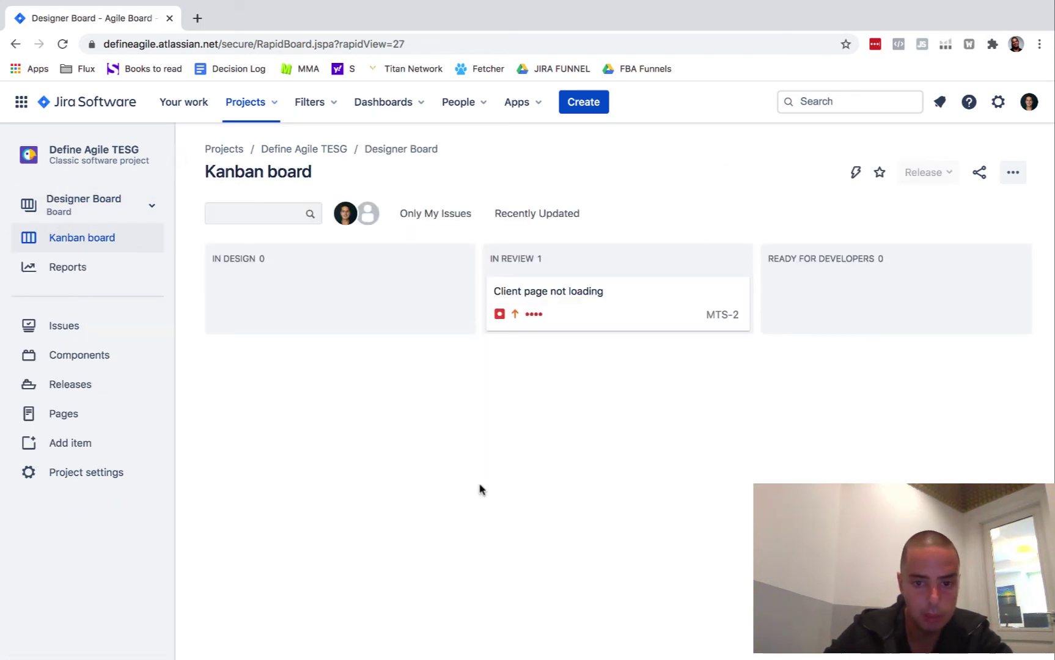
{"action": "left_click", "coordinate": [1013, 173]}
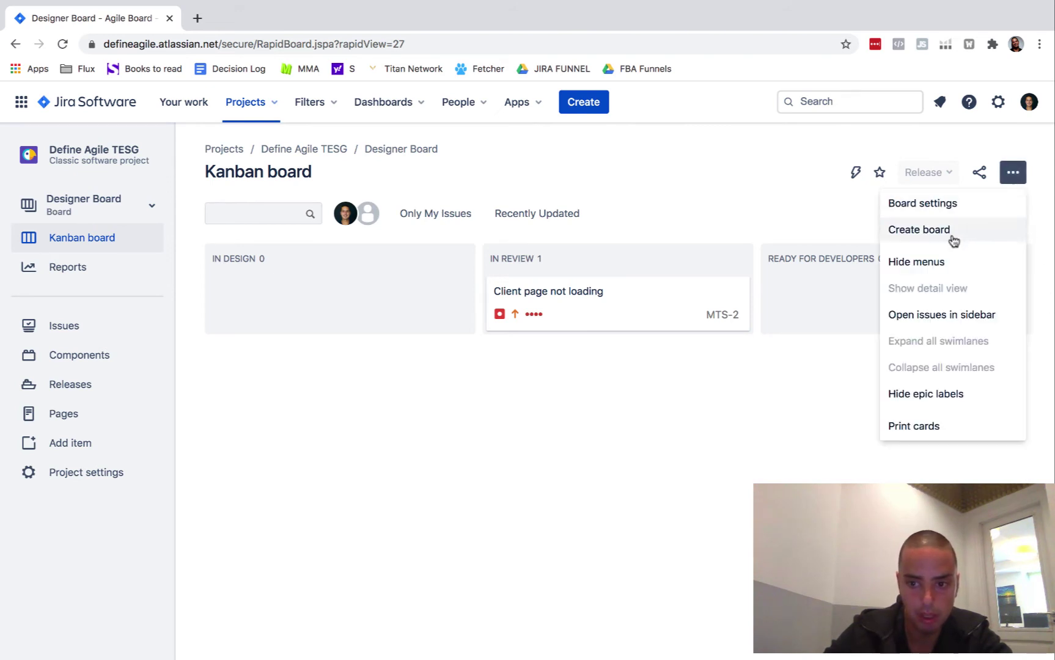
{"action": "left_click", "coordinate": [941, 206]}
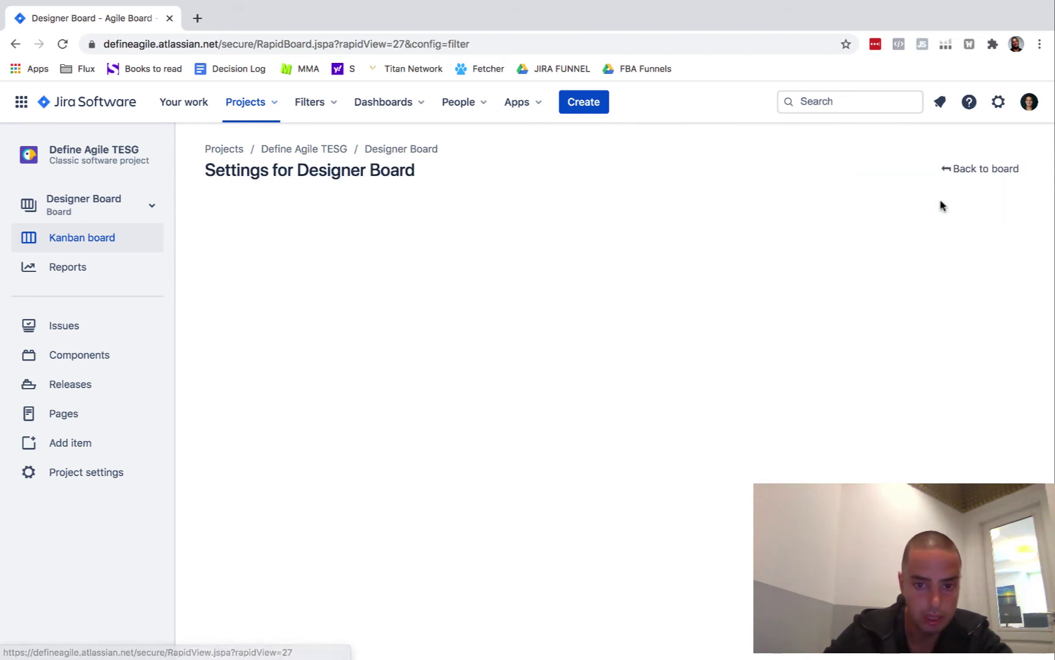
- Move the In Review status out of its column into Unmapped
{"action": "left_click", "coordinate": [230, 271]}
{"action": "scroll", "coordinate": [643, 441], "scroll_direction": "down", "scroll_amount": 5}
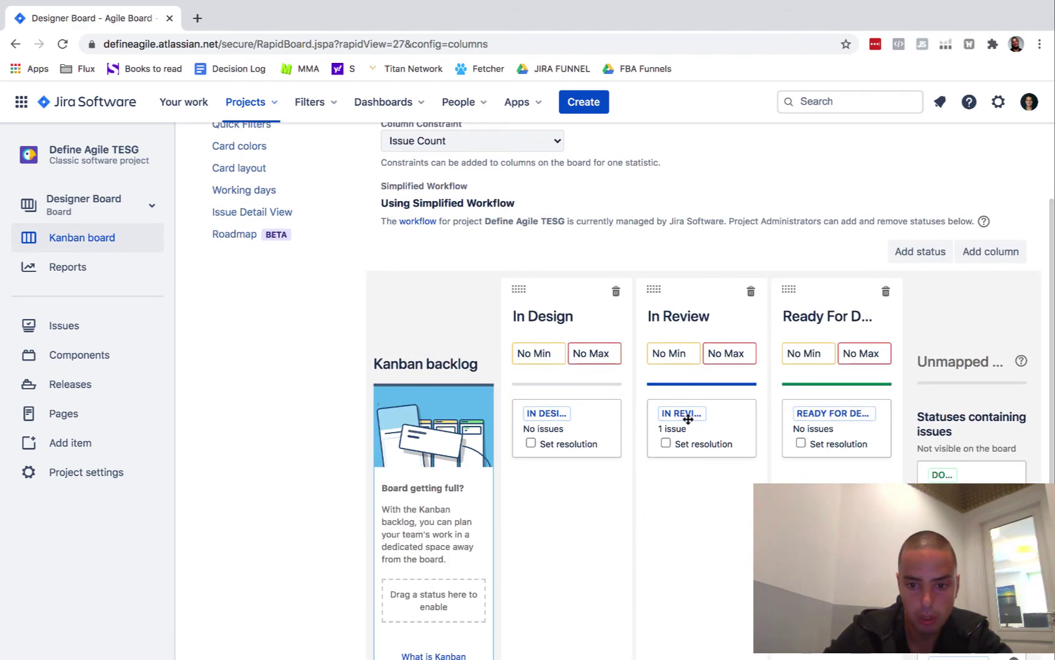
{"action": "left_click_drag", "start_coordinate": [688, 420], "coordinate": [977, 469]}
{"action": "scroll", "coordinate": [977, 469], "scroll_direction": "down", "scroll_amount": 3}
{"action": "scroll", "coordinate": [985, 471], "scroll_direction": "up", "scroll_amount": 2}
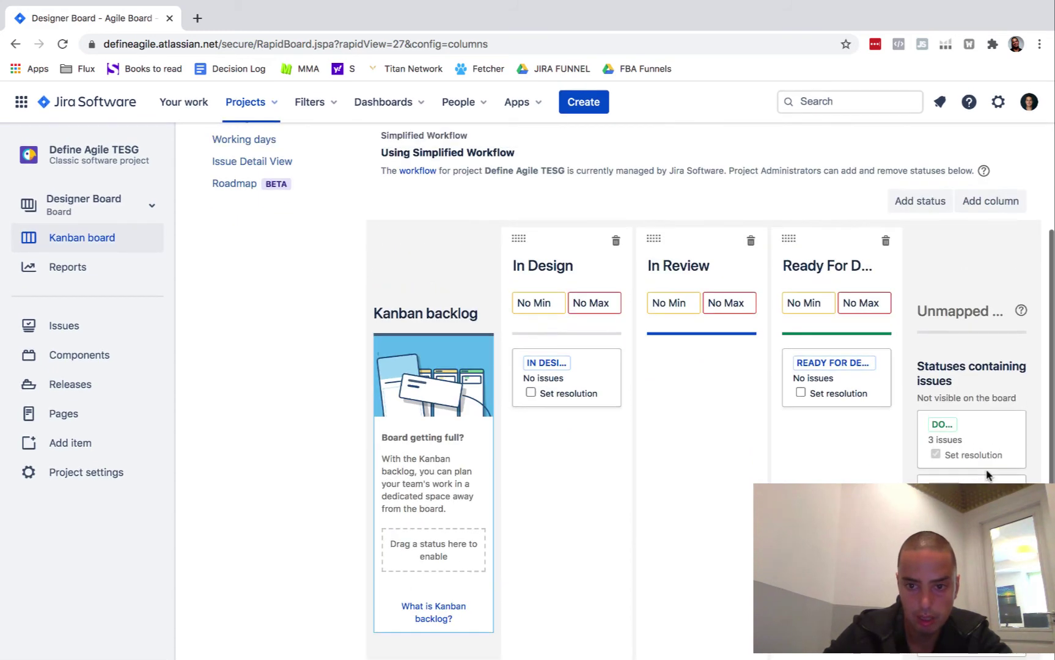
- Create an 'In Design Review' status and map it into the In Review column
{"action": "left_click", "coordinate": [919, 202]}
{"action": "type", "text": "In "}
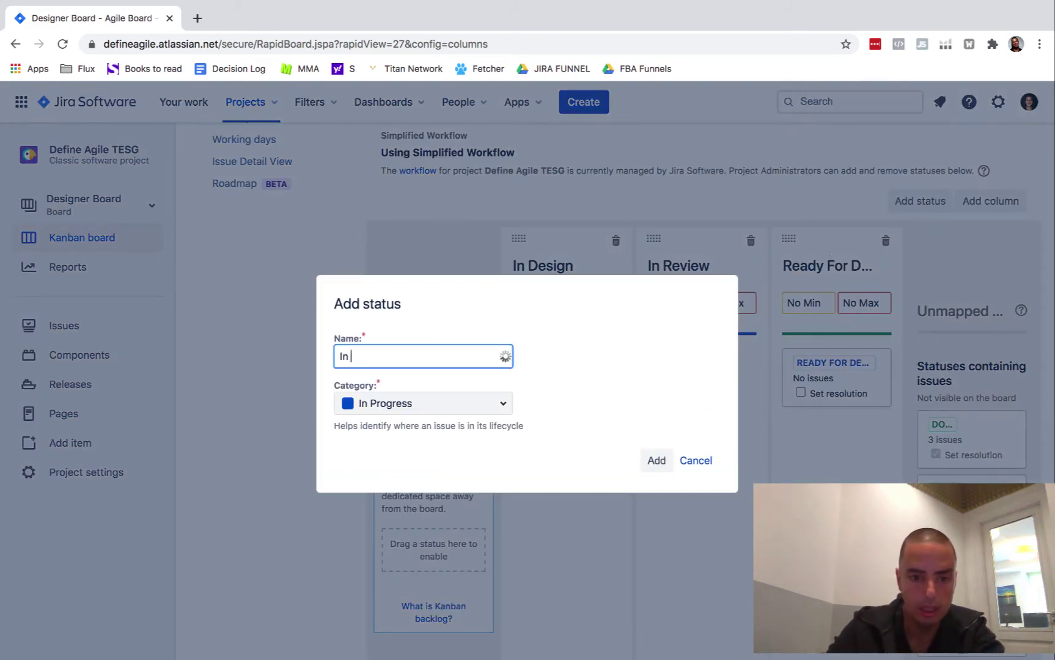
{"action": "type", "text": "Design Review"}
{"action": "left_click", "coordinate": [656, 460]}
{"action": "scroll", "coordinate": [658, 464], "scroll_direction": "up", "scroll_amount": 5}
{"action": "scroll", "coordinate": [659, 464], "scroll_direction": "down", "scroll_amount": 1}
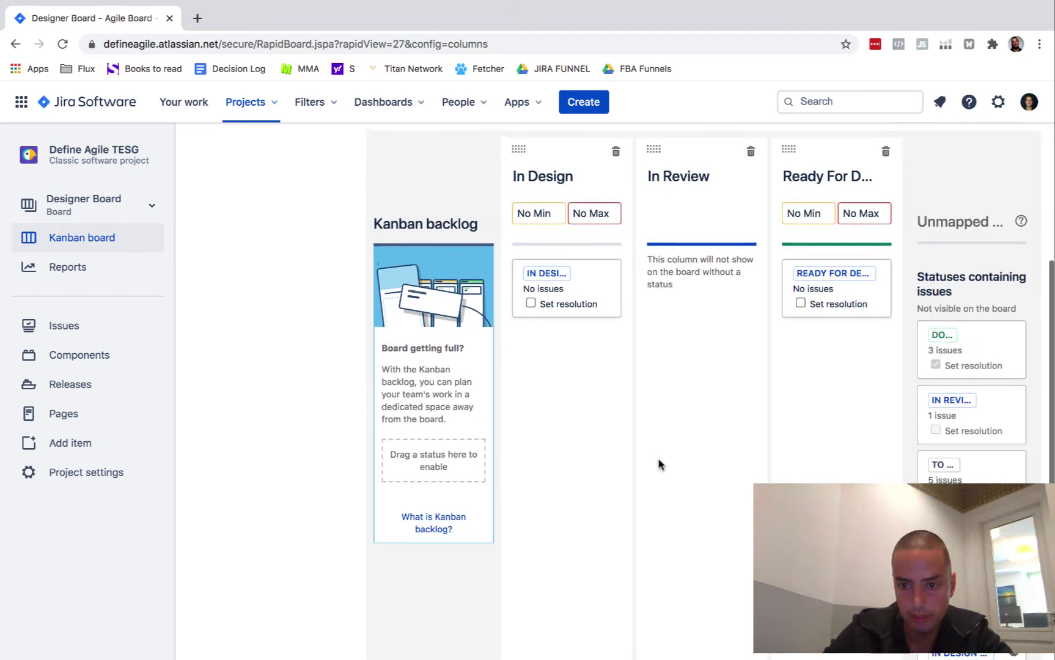
{"action": "scroll", "coordinate": [659, 464], "scroll_direction": "down", "scroll_amount": 3}
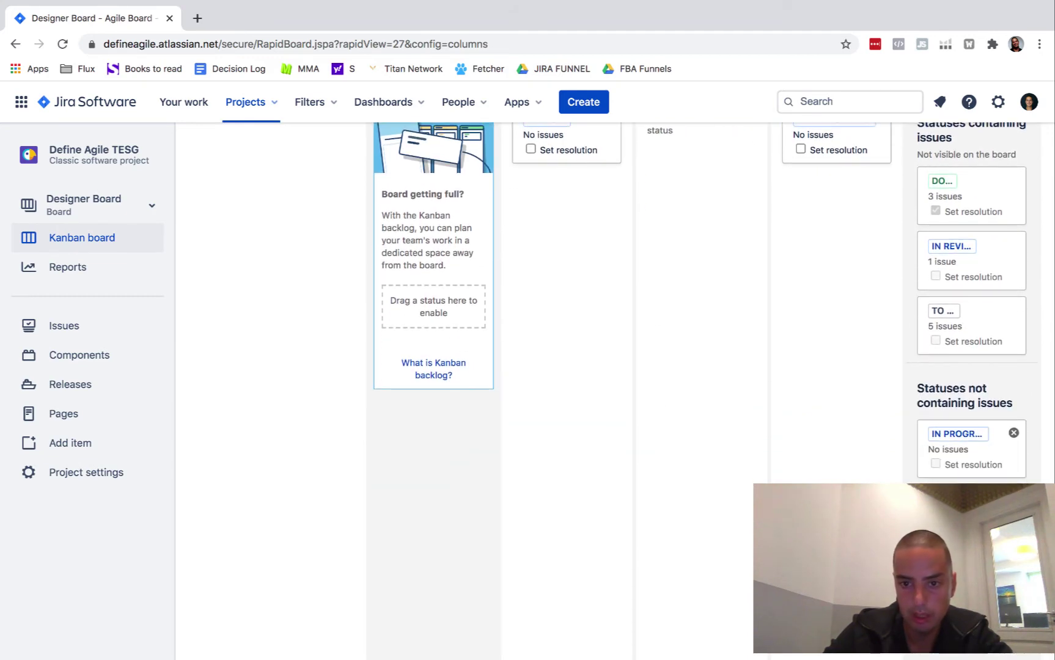
{"action": "left_click_drag", "start_coordinate": [957, 498], "coordinate": [679, 203]}
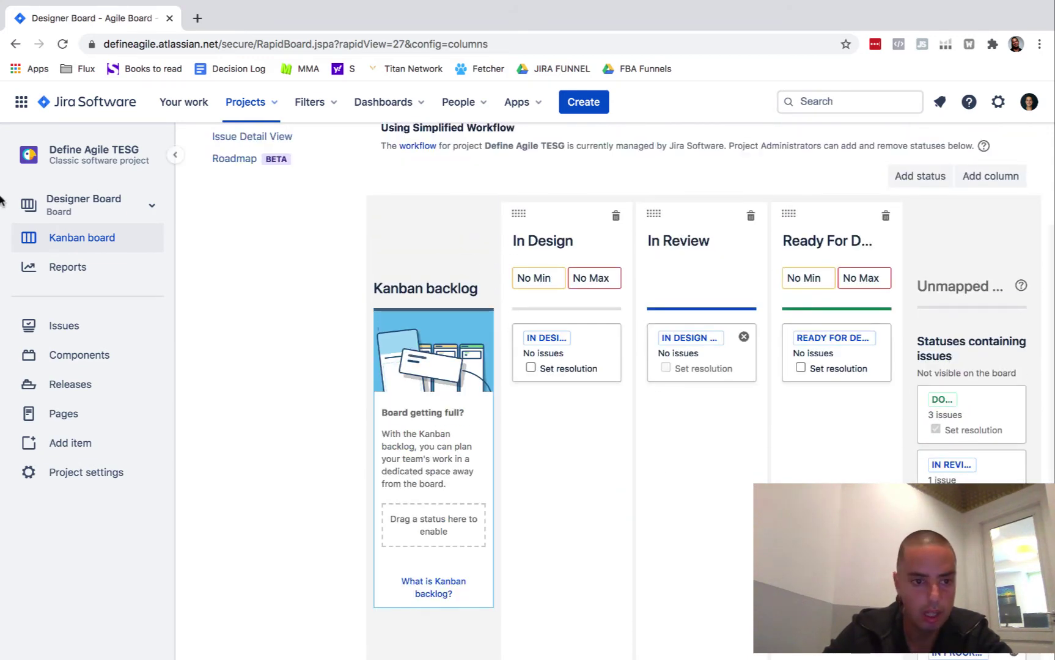
{"action": "left_click", "coordinate": [687, 243]}
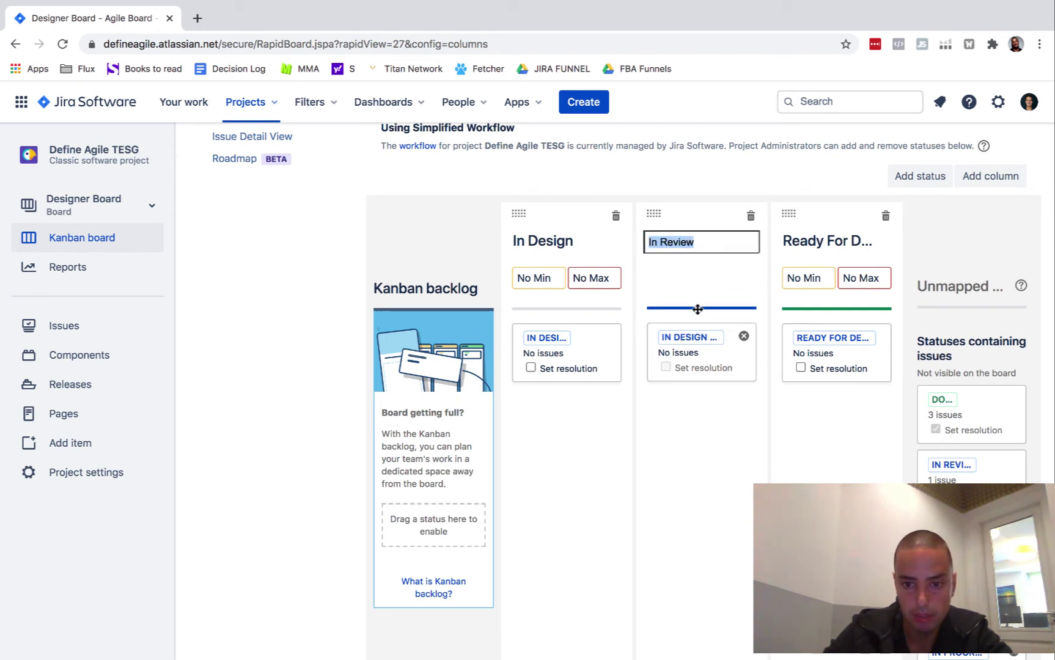
{"action": "left_click", "coordinate": [652, 241]}
{"action": "left_click", "coordinate": [688, 426]}
- Enable the Designer Board's Kanban backlog by moving the To Do status into it
{"action": "left_click", "coordinate": [75, 238]}
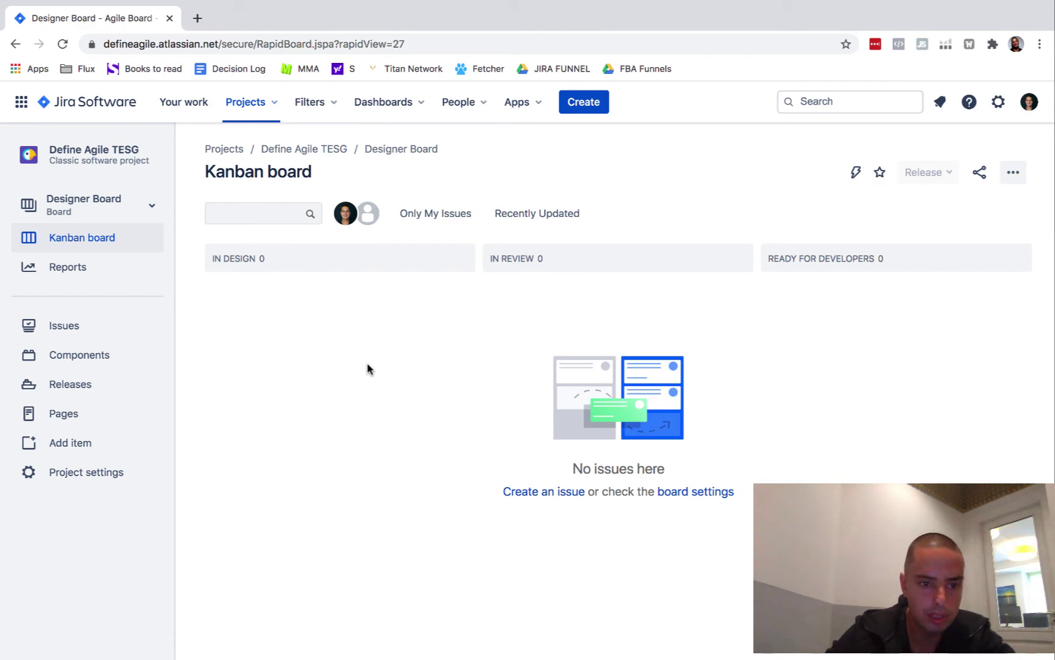
{"action": "left_click", "coordinate": [1012, 172]}
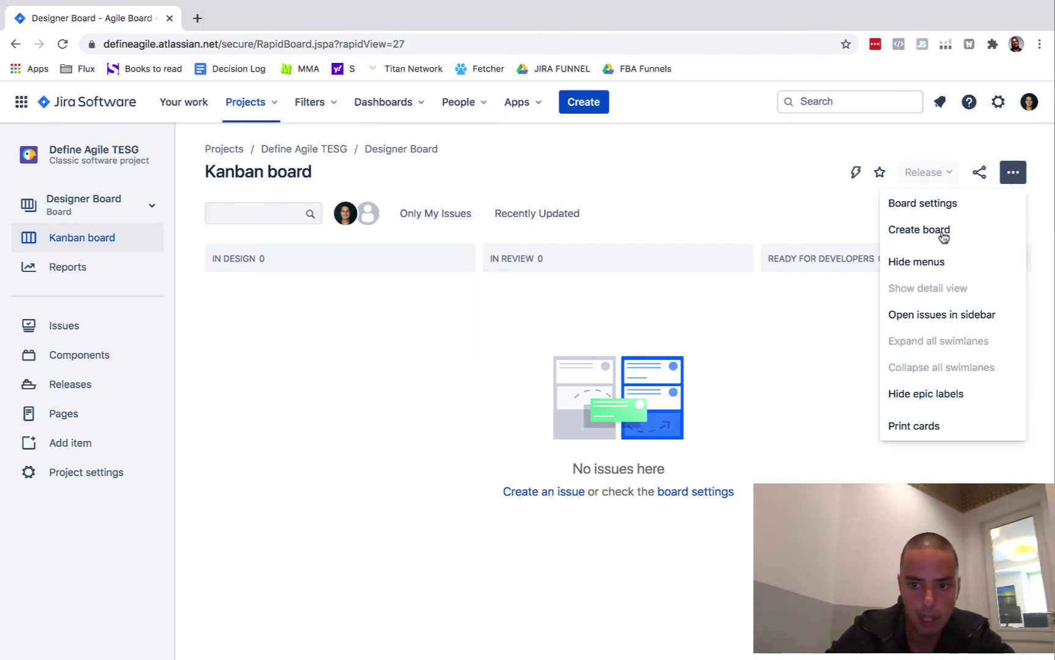
{"action": "left_click", "coordinate": [928, 208]}
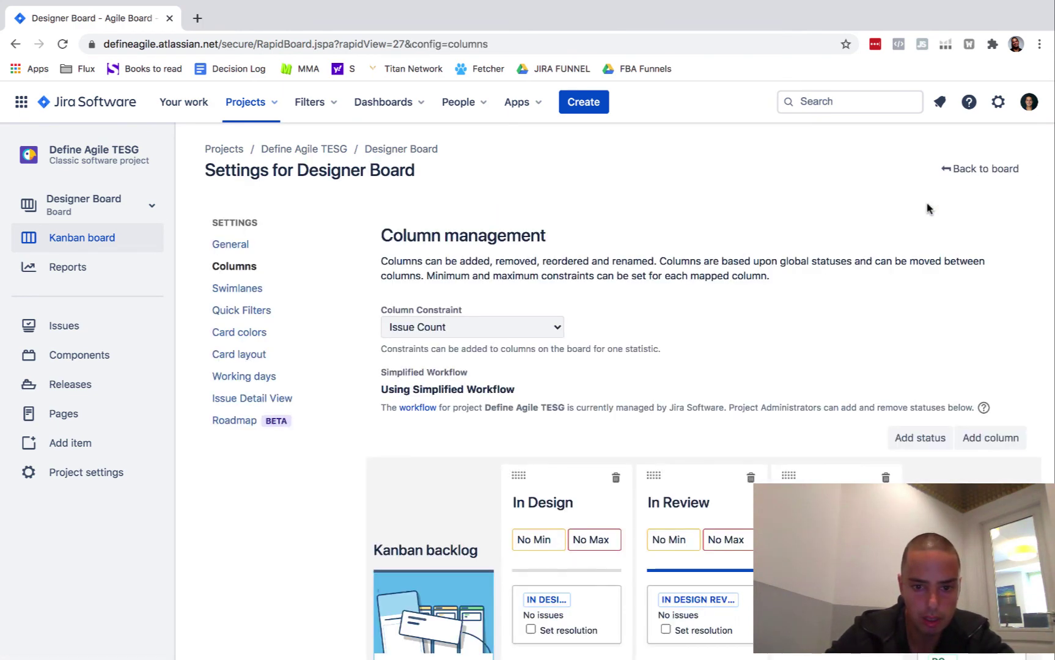
{"action": "scroll", "coordinate": [507, 650], "scroll_direction": "down", "scroll_amount": 8}
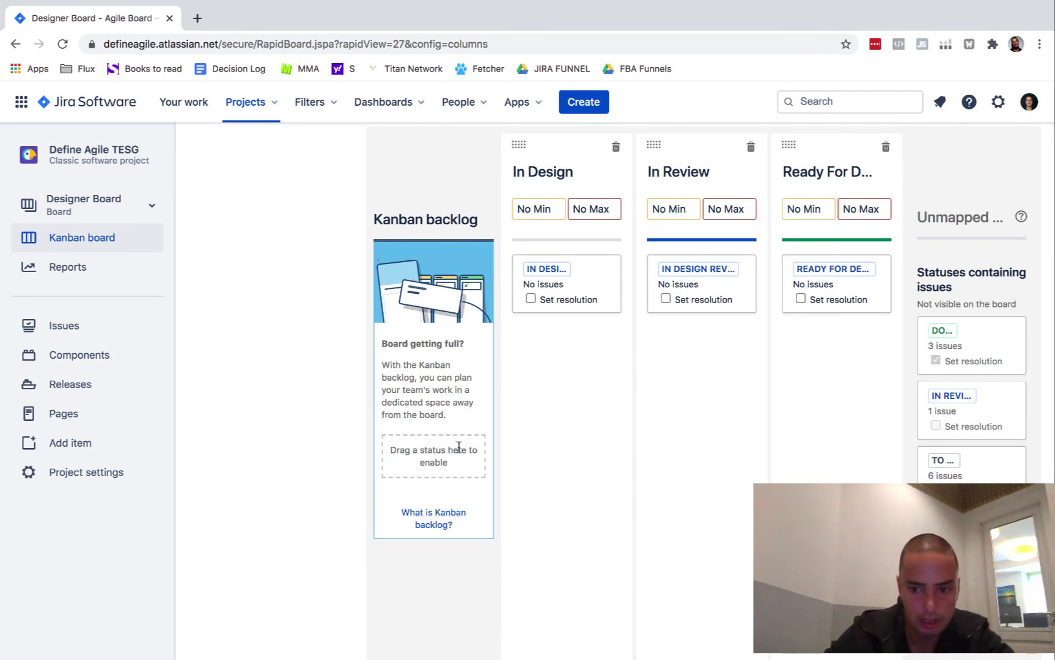
{"action": "left_click_drag", "start_coordinate": [975, 459], "coordinate": [445, 465]}
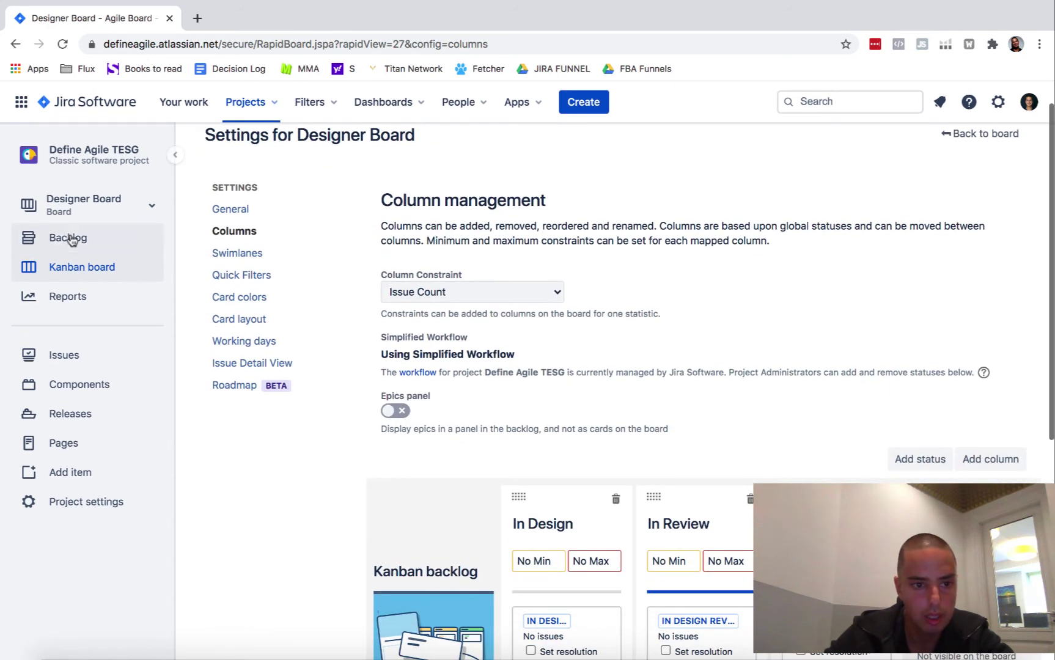
- Set My Designer Issue's status to In Design from the backlog and view the Kanban board
{"action": "left_click", "coordinate": [66, 238]}
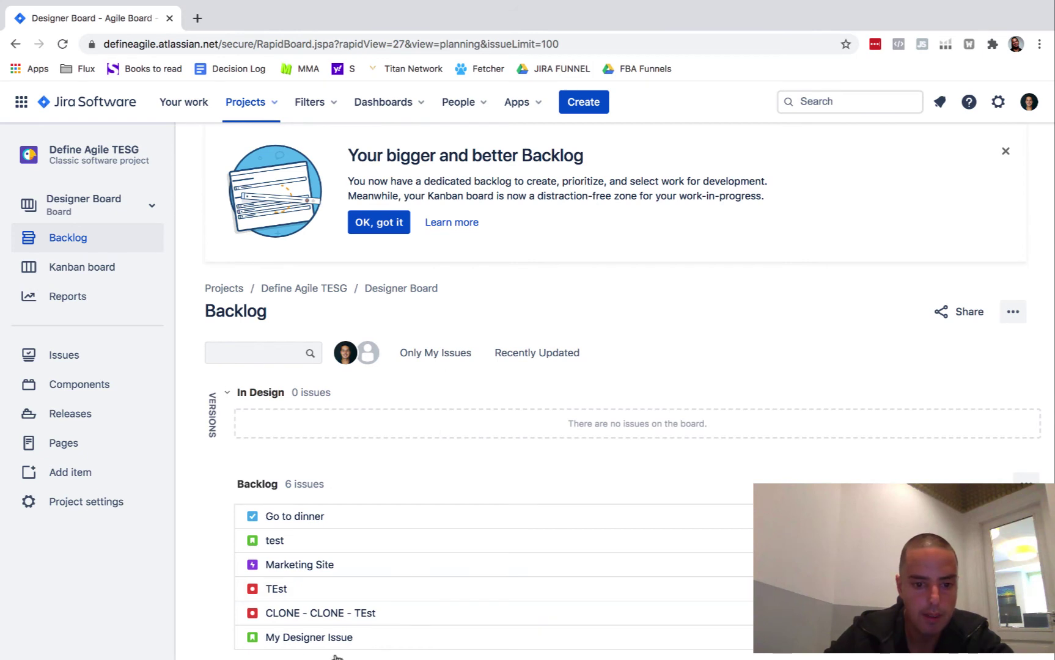
{"action": "left_click", "coordinate": [333, 639]}
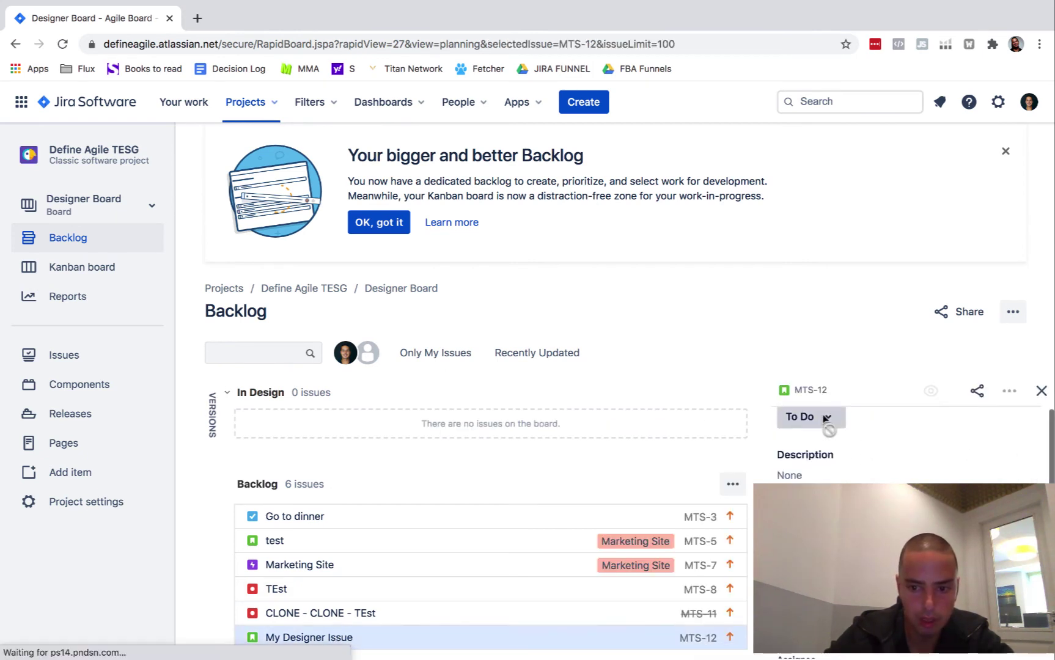
{"action": "left_click", "coordinate": [827, 418]}
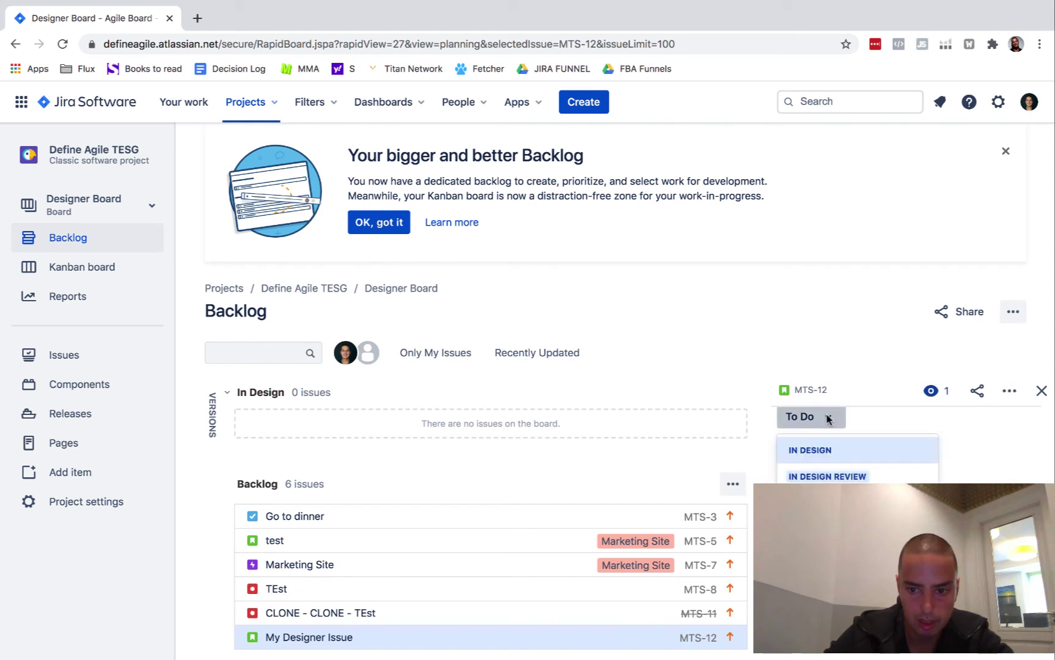
{"action": "left_click", "coordinate": [822, 450]}
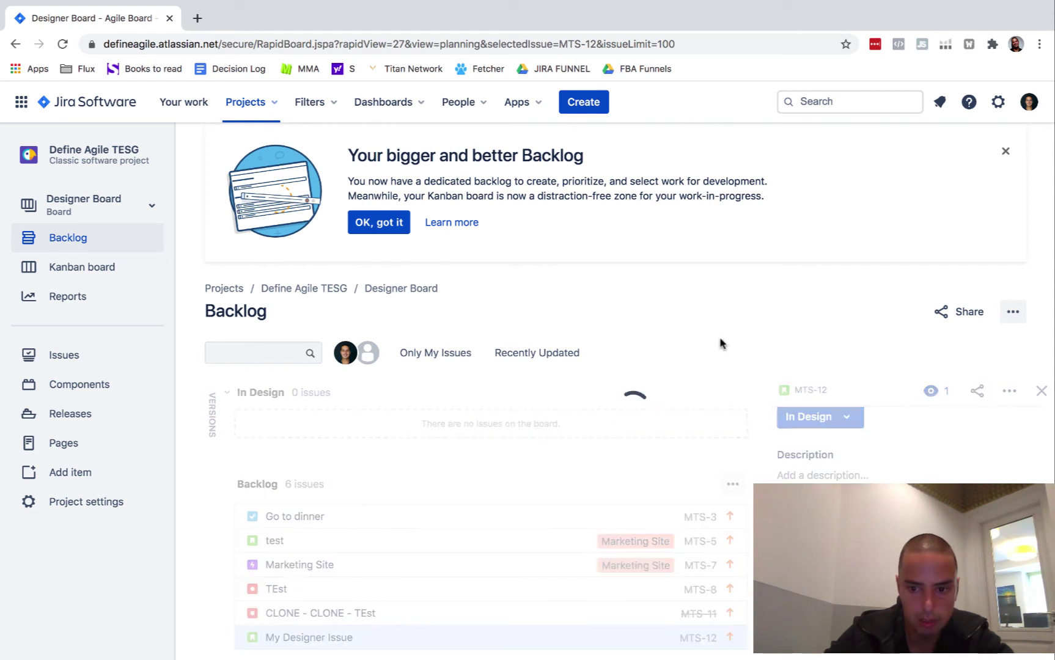
{"action": "left_click", "coordinate": [75, 275]}
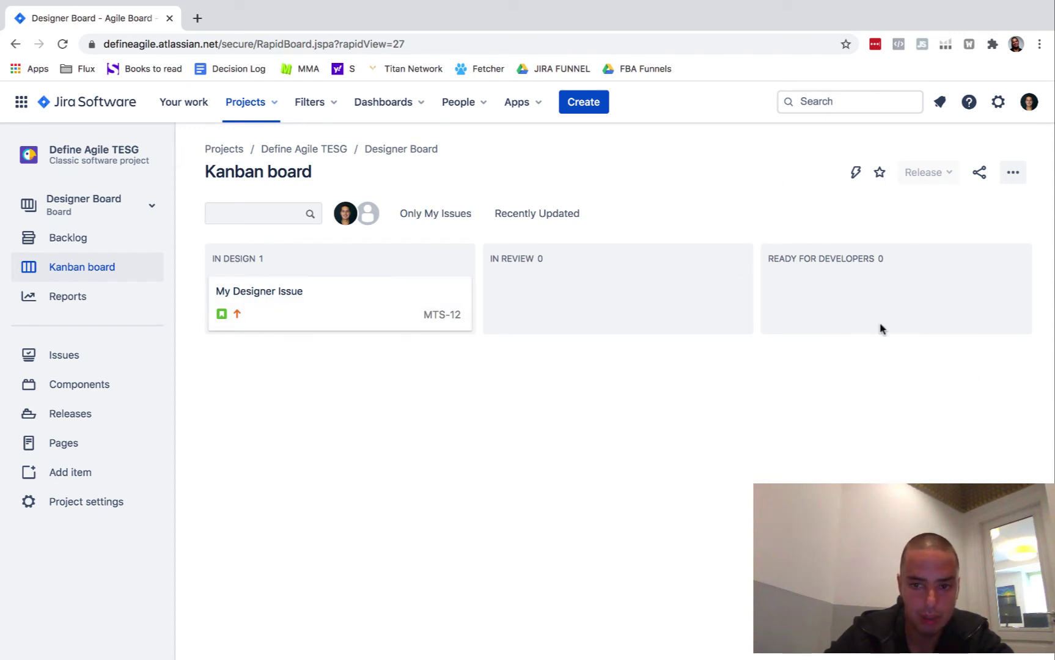
- Make the Ready For Developers status set resolution to Done, then return to the Kanban board
{"action": "left_click", "coordinate": [1012, 173]}
{"action": "left_click", "coordinate": [947, 204]}
{"action": "scroll", "coordinate": [834, 402], "scroll_direction": "down", "scroll_amount": 3}
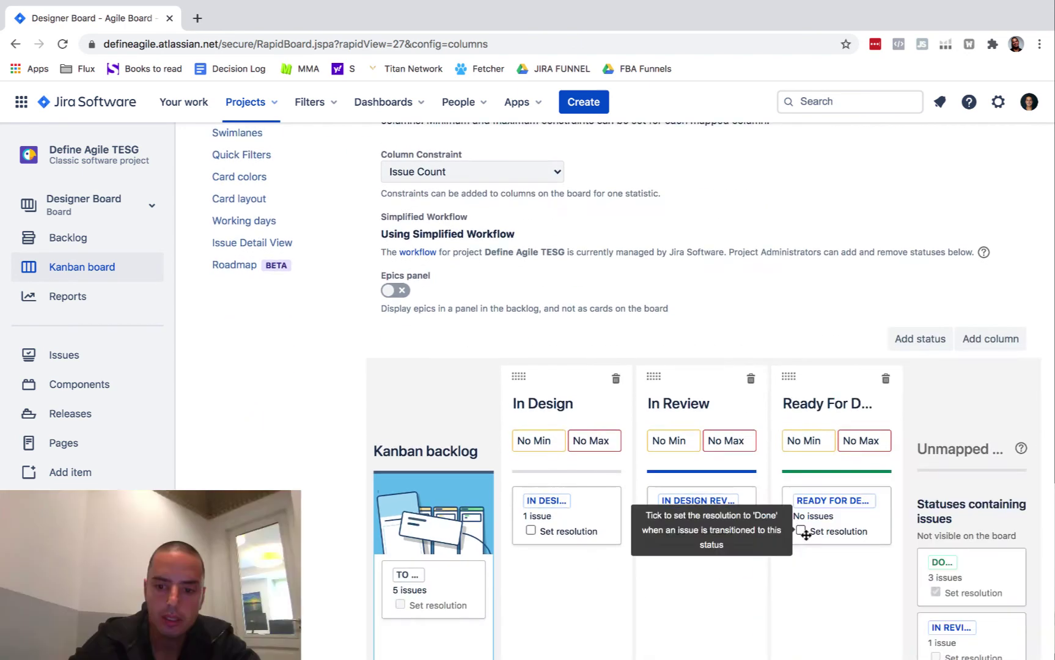
{"action": "left_click", "coordinate": [800, 530]}
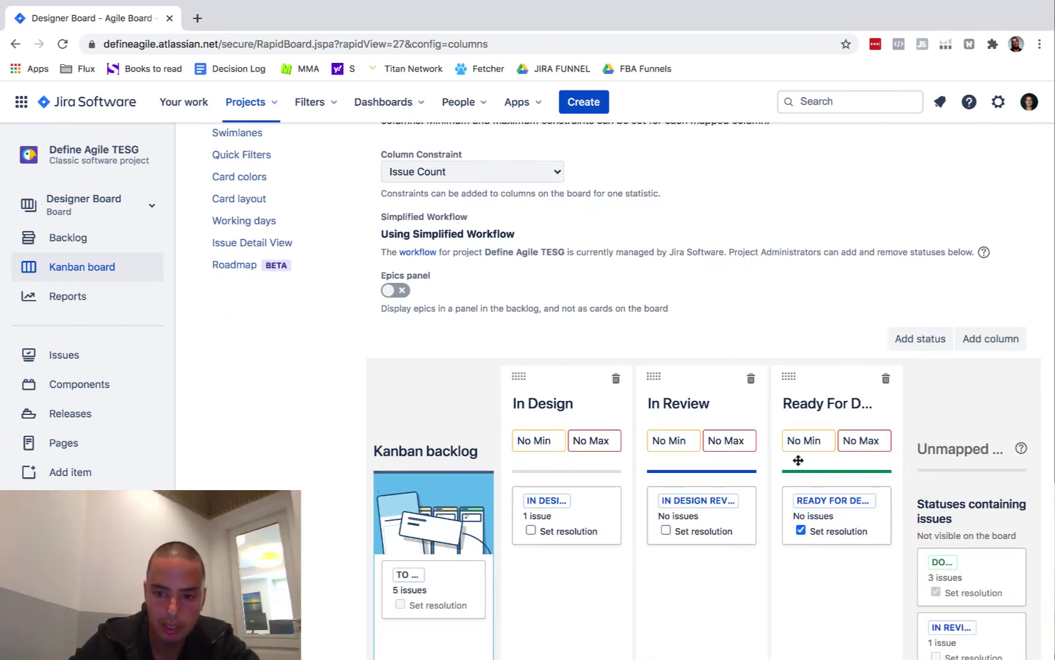
{"action": "left_click", "coordinate": [72, 209]}
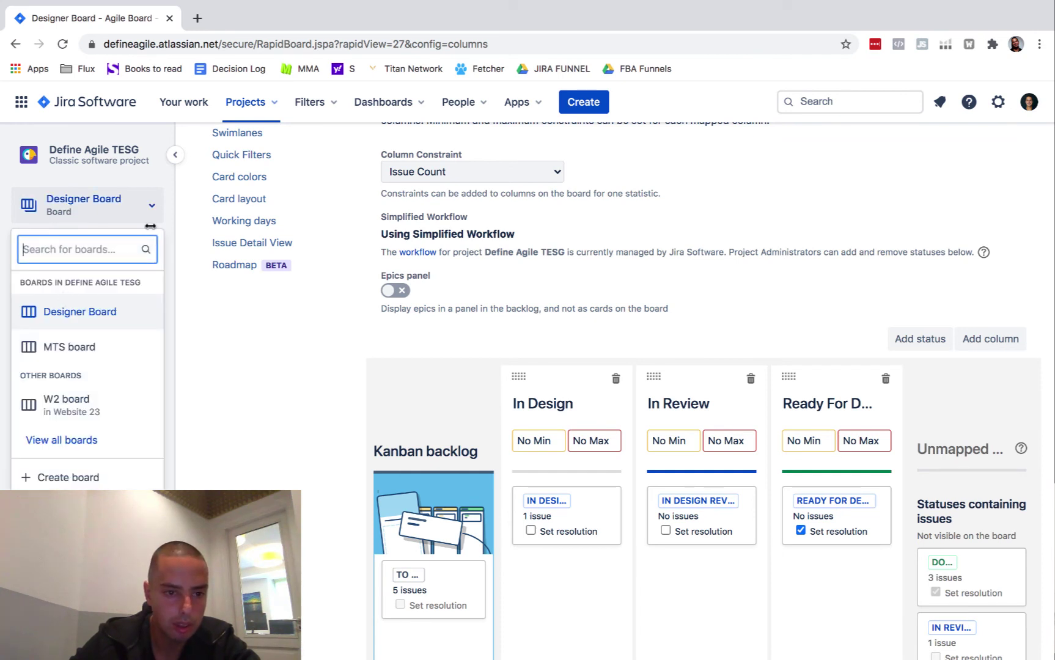
{"action": "left_click", "coordinate": [229, 348]}
{"action": "left_click", "coordinate": [66, 267]}
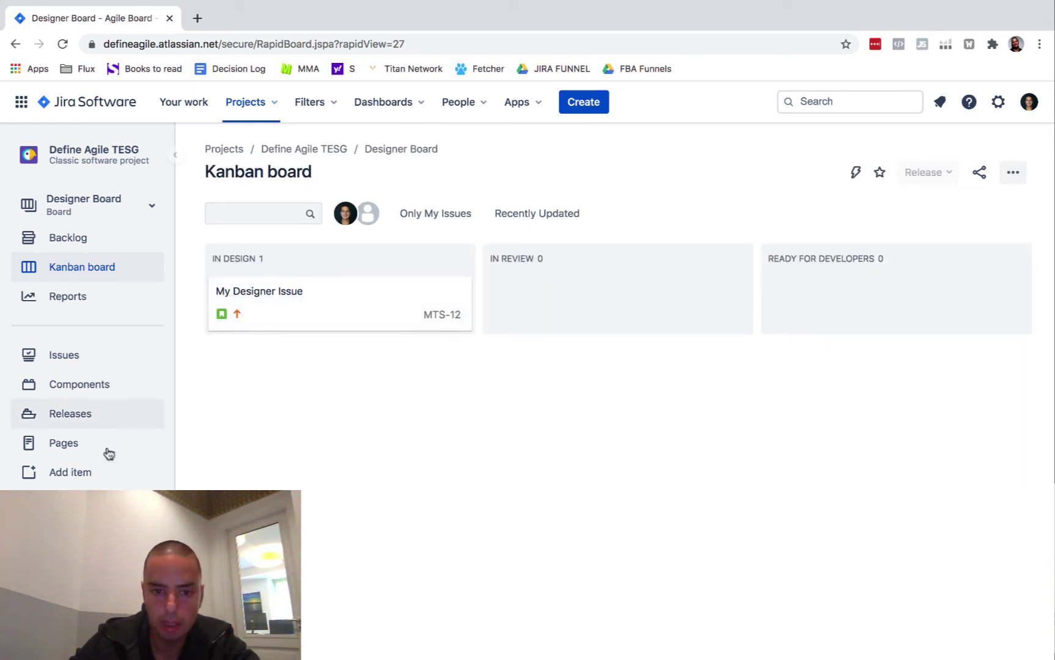
{"action": "left_click", "coordinate": [92, 204]}
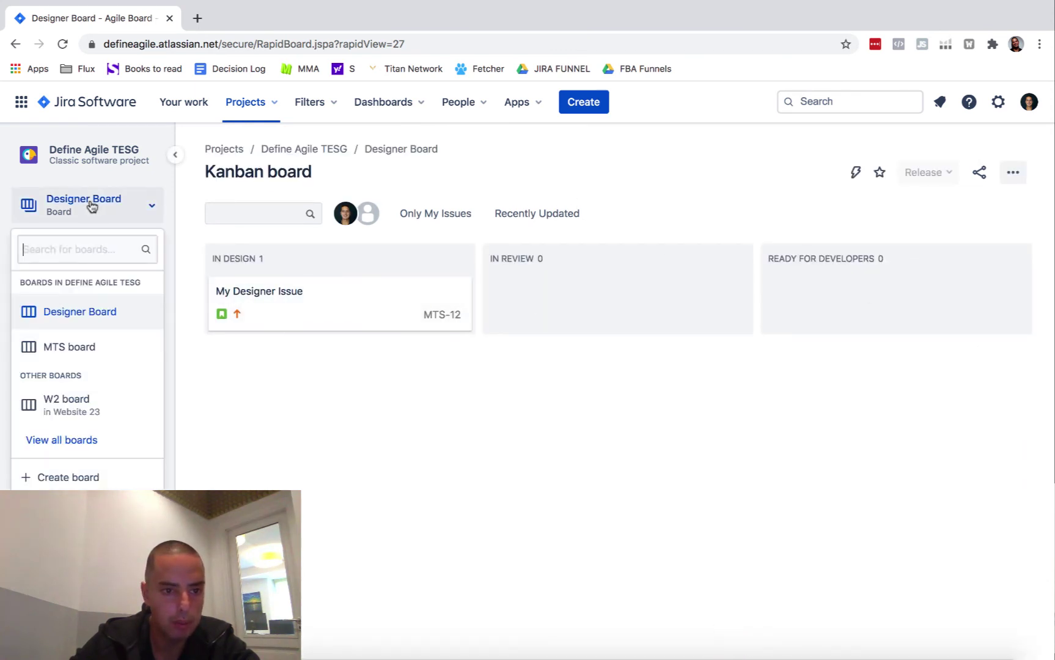
{"action": "left_click", "coordinate": [85, 344]}
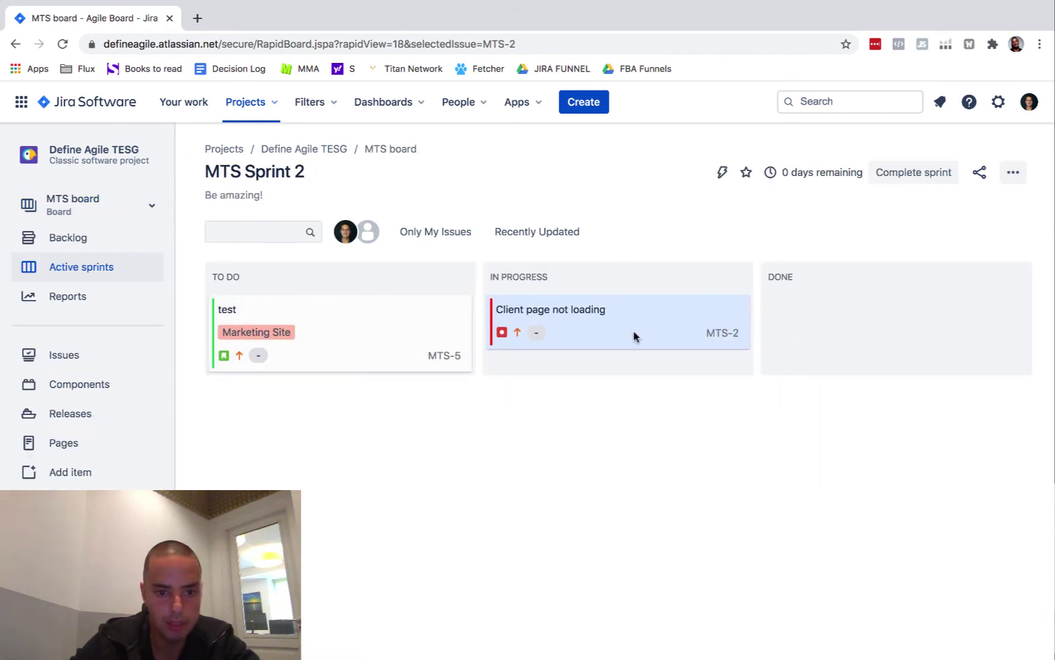
{"action": "left_click", "coordinate": [63, 242]}
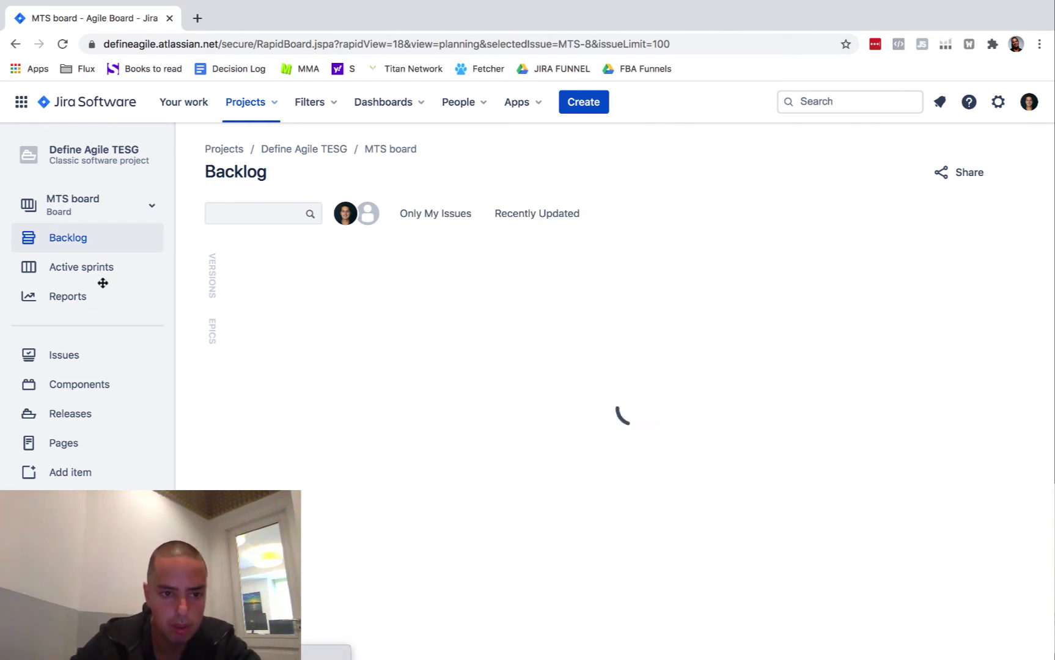
{"action": "left_click", "coordinate": [86, 203]}
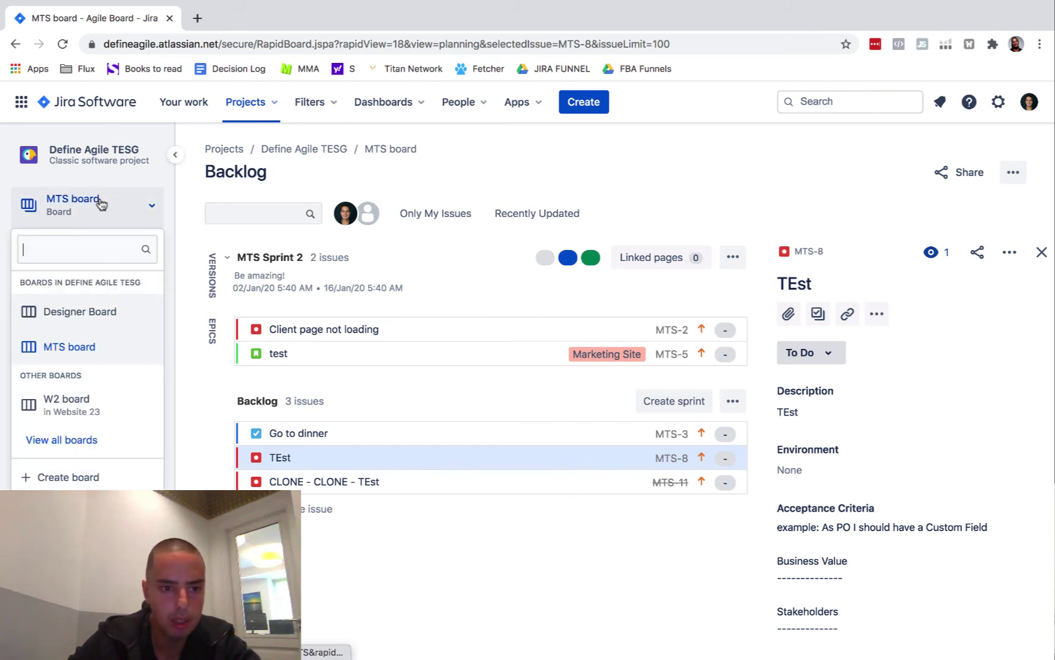
{"action": "left_click", "coordinate": [85, 311]}
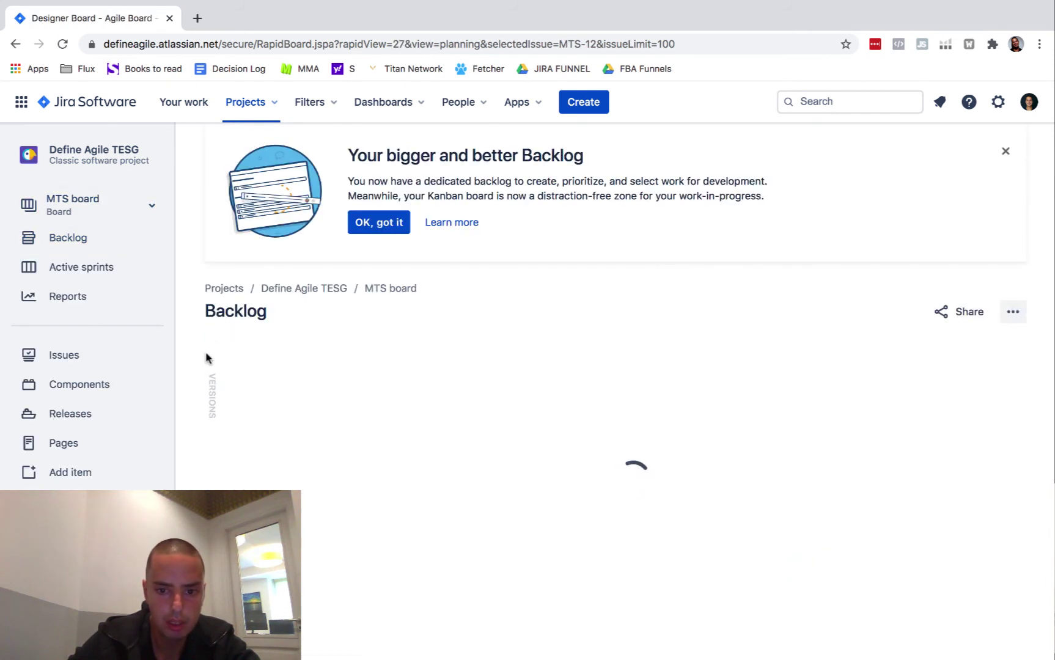
- On the Designer Board, drag My Designer Issue (MTS-12) from In Design into In Review
{"action": "left_click", "coordinate": [59, 273]}
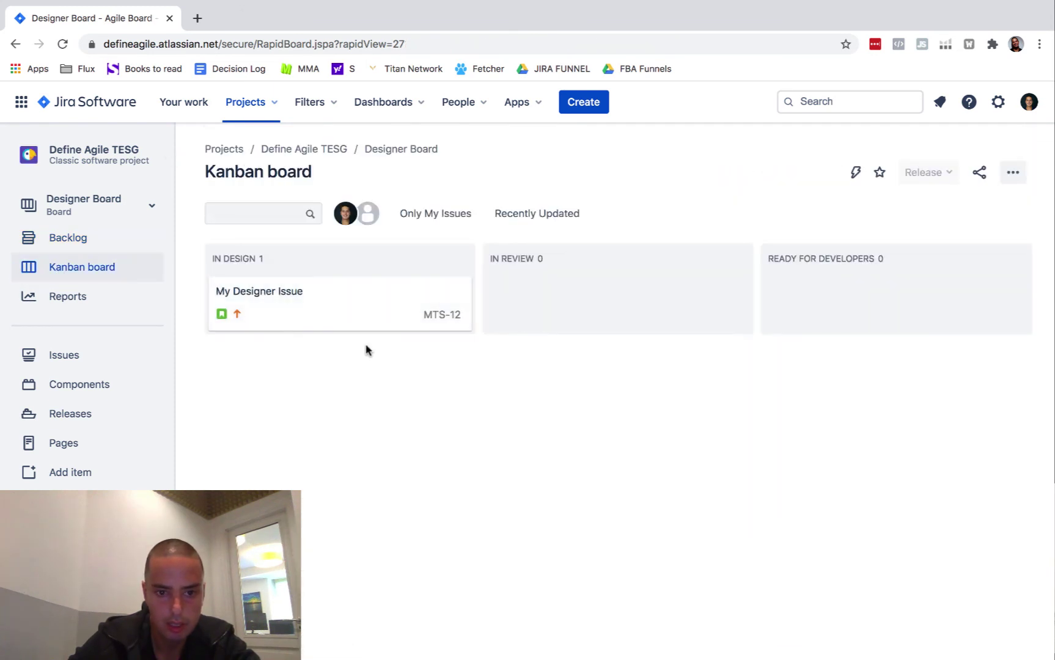
{"action": "left_click_drag", "start_coordinate": [328, 302], "coordinate": [831, 310]}
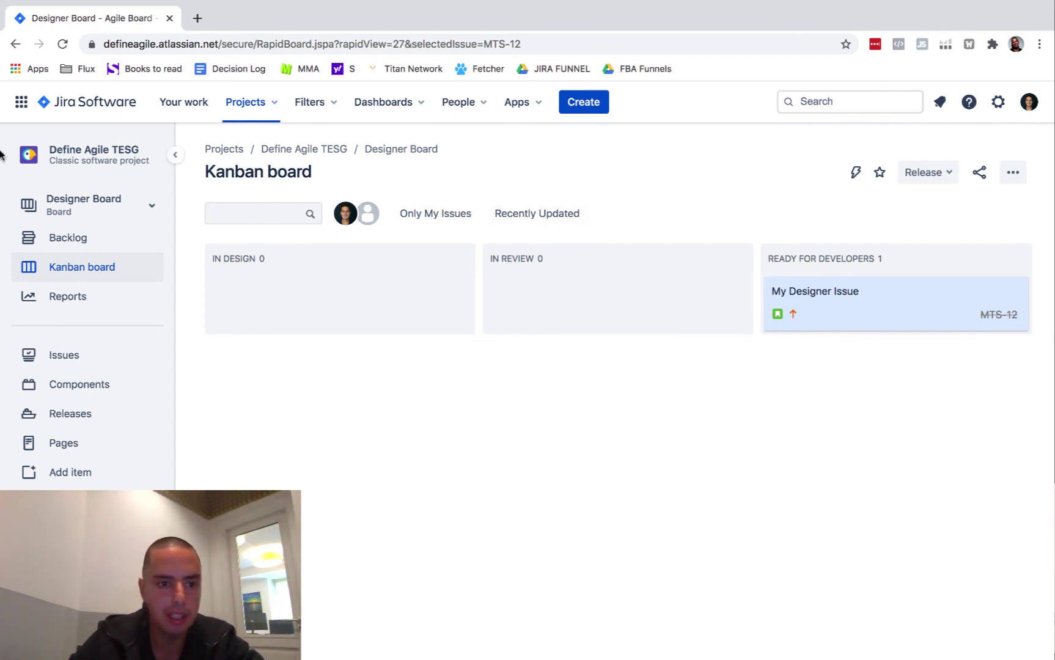
- Switch from the Designer Board to the MTS board via the board list
{"action": "left_click", "coordinate": [85, 200]}
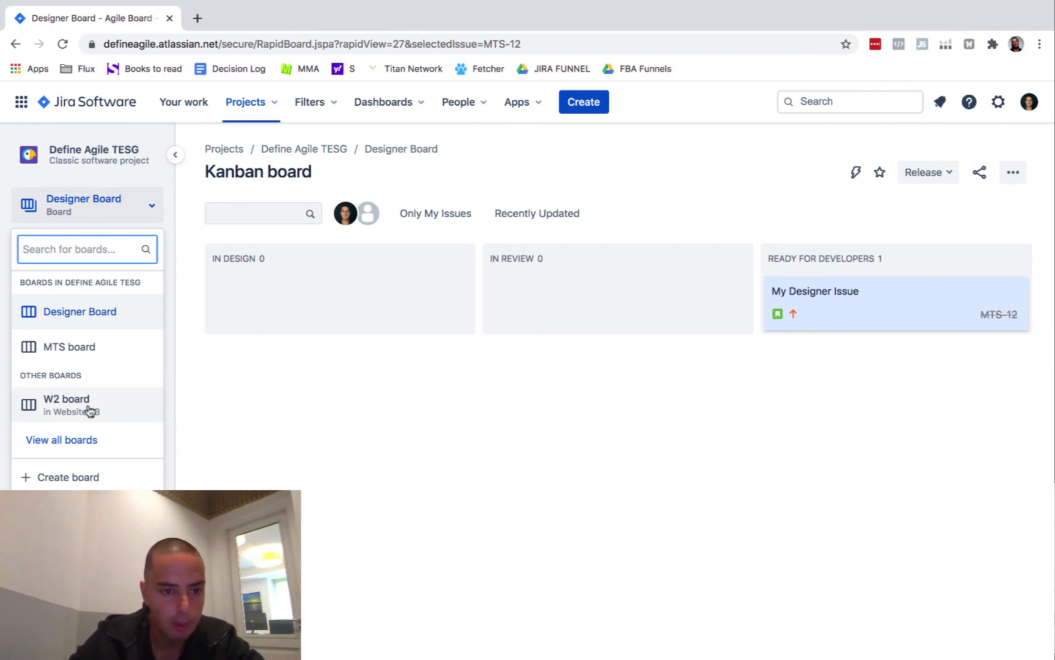
{"action": "left_click", "coordinate": [79, 349]}
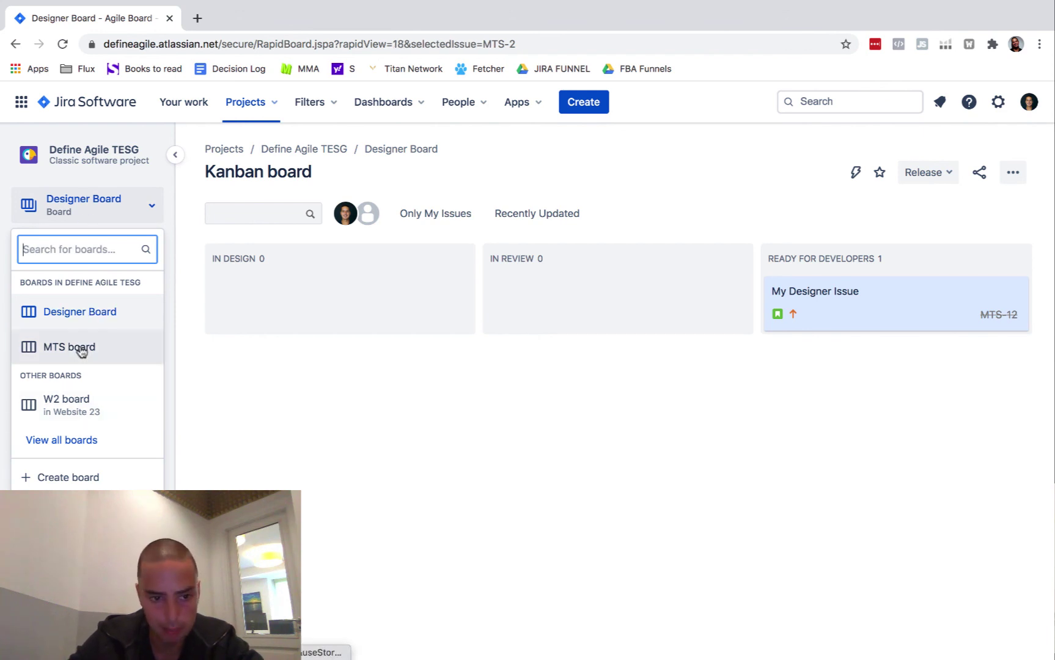